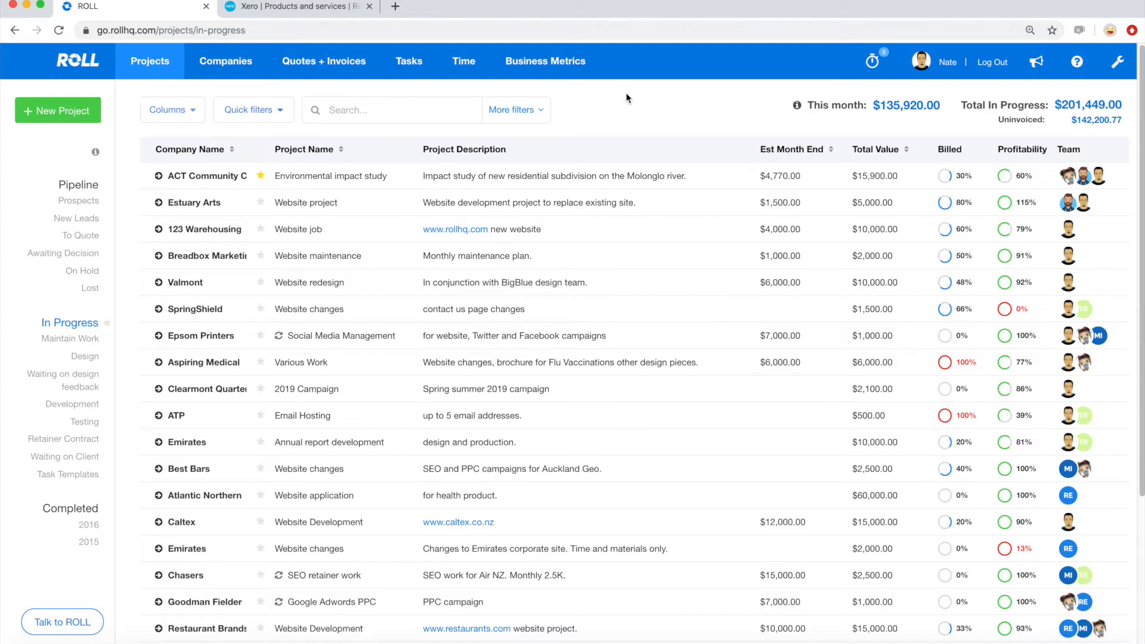
# Create a new quote and address it to ACT Community Council.
pyautogui.click(333, 70)
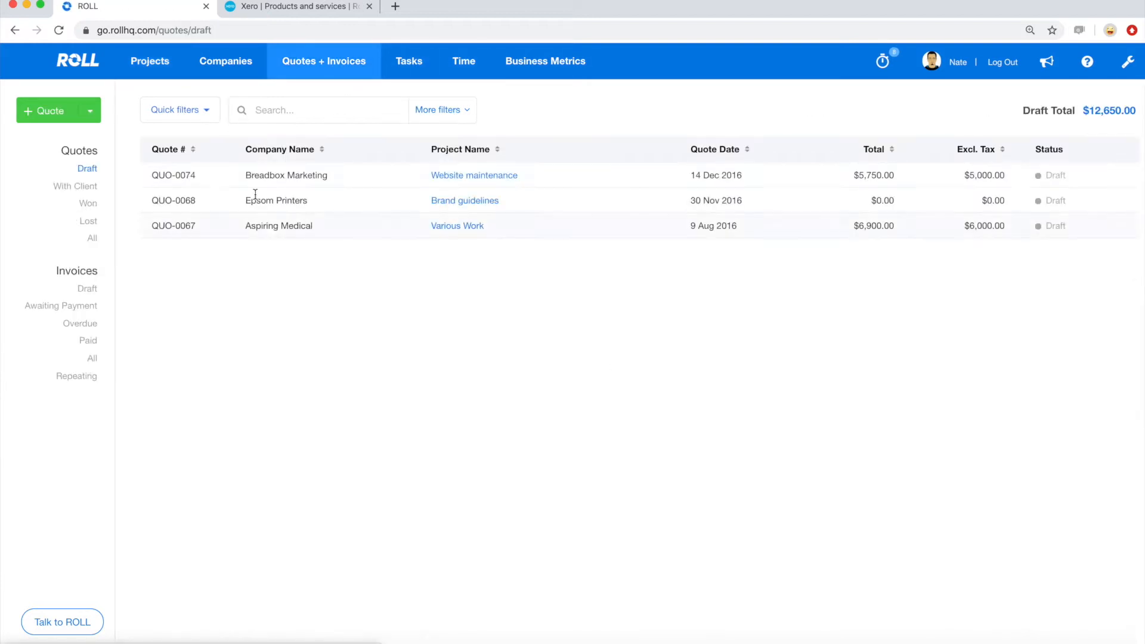
pyautogui.click(51, 118)
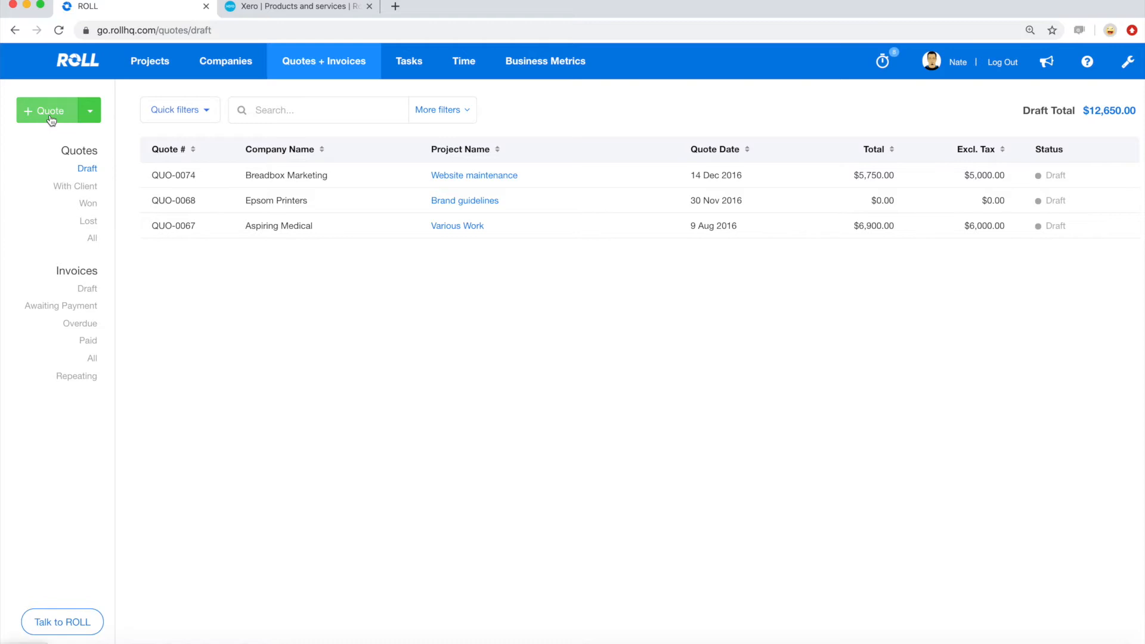
pyautogui.click(520, 219)
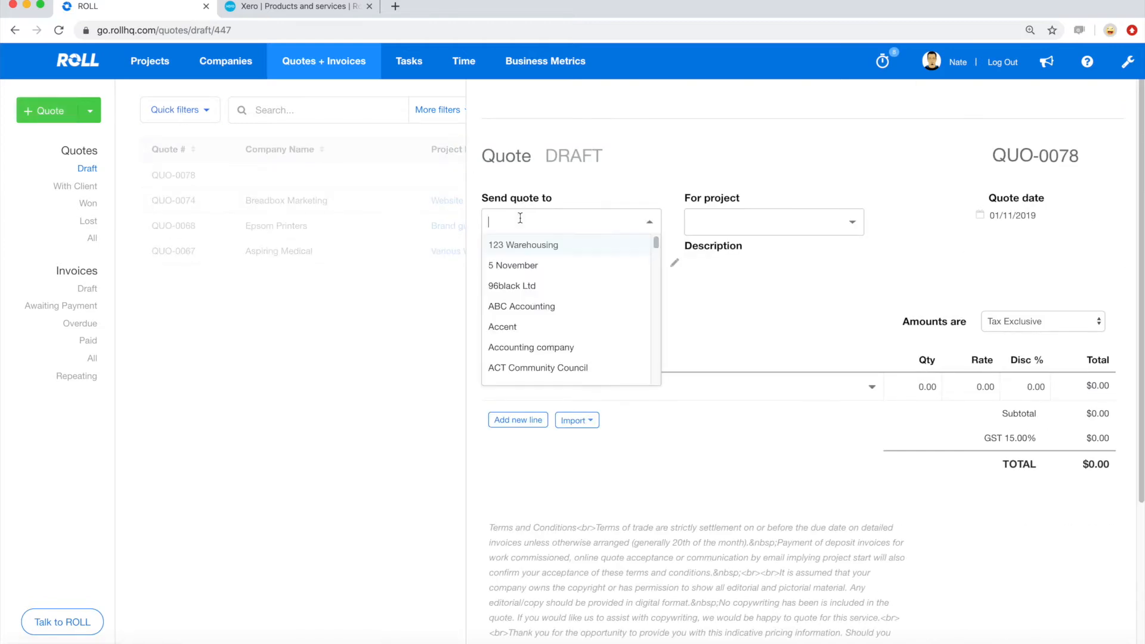
pyautogui.write('act')
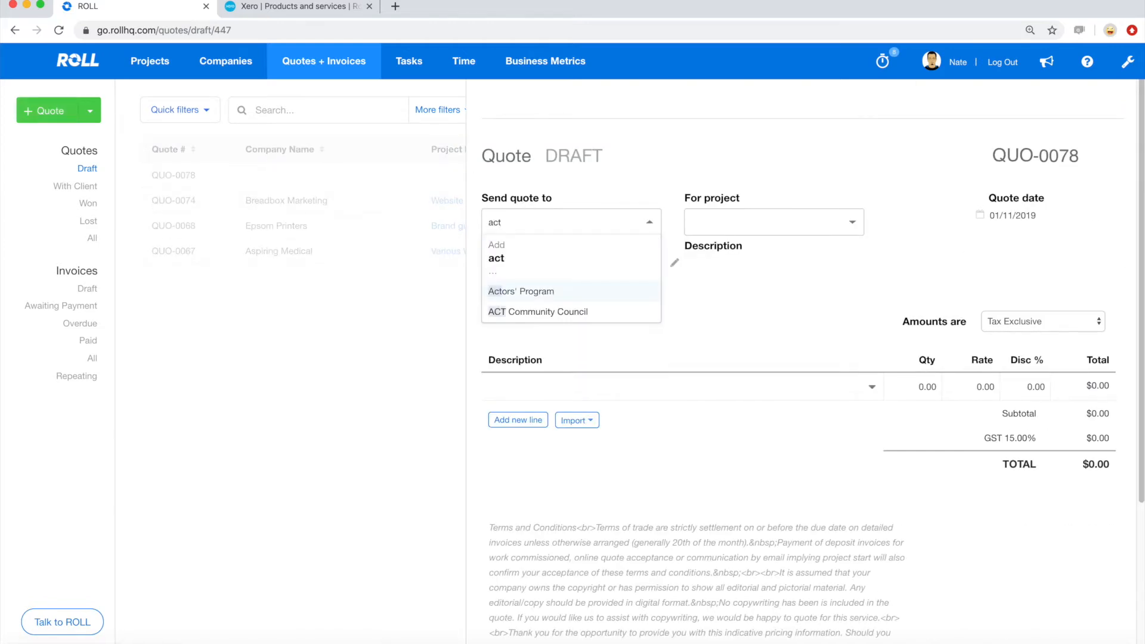
pyautogui.click(544, 313)
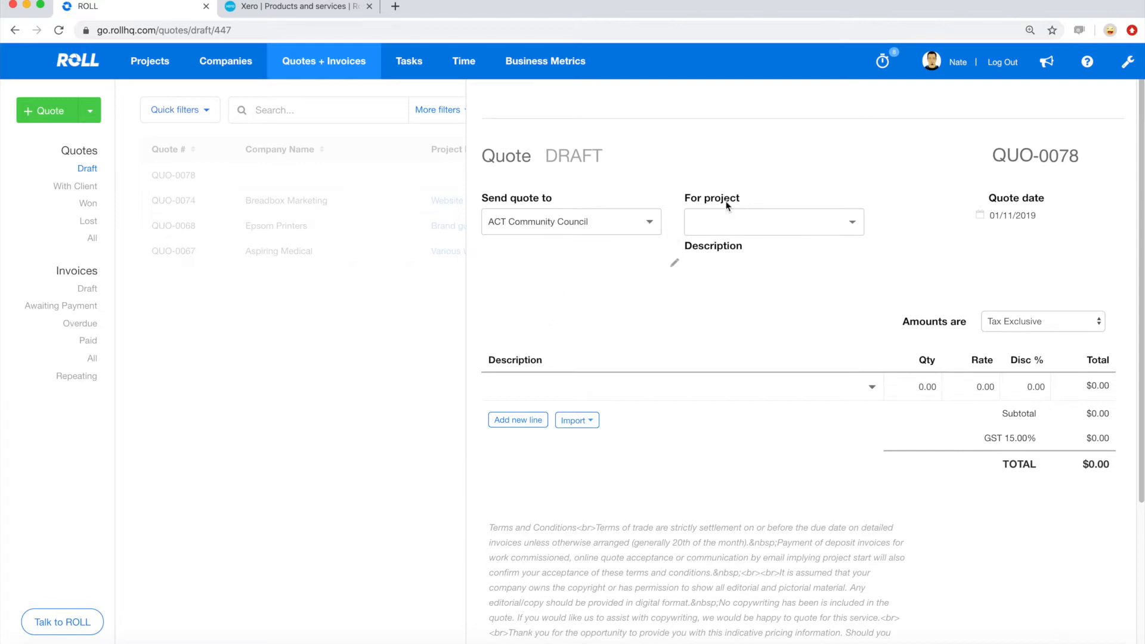
# Assign the quote to a new project named "Consulting project".
pyautogui.click(725, 222)
pyautogui.write('C')
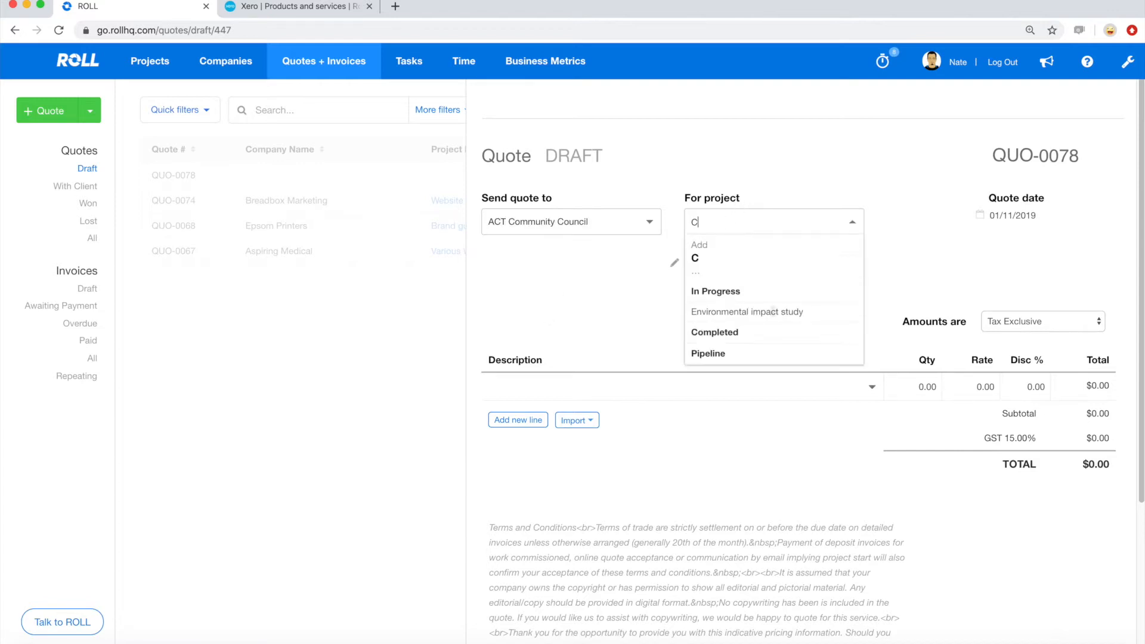
pyautogui.write('onsulting project')
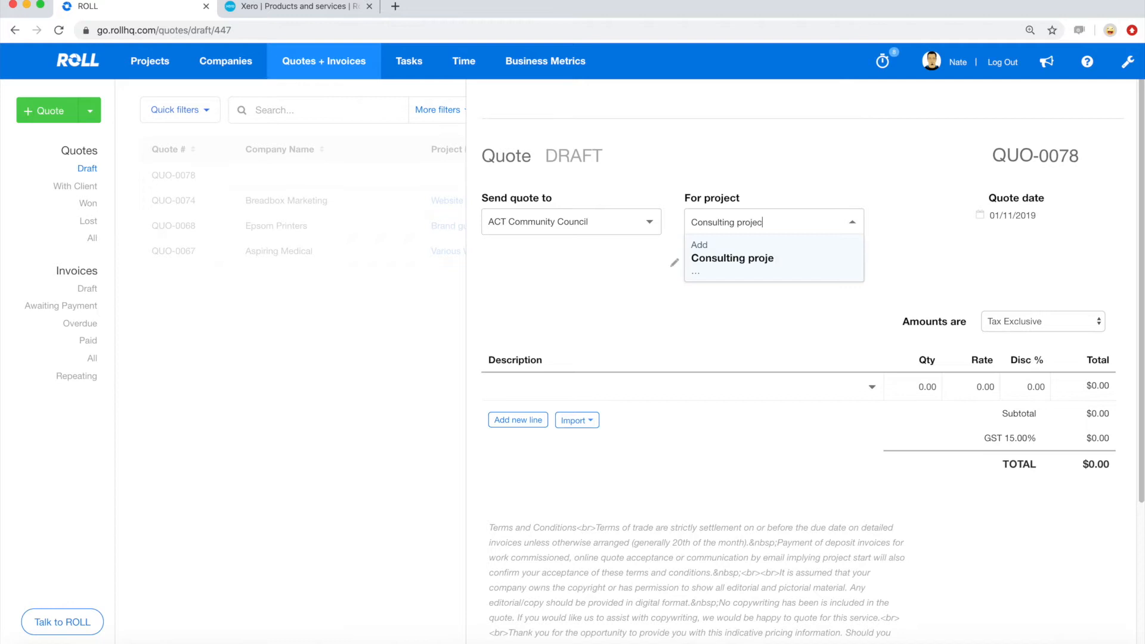
pyautogui.click(727, 257)
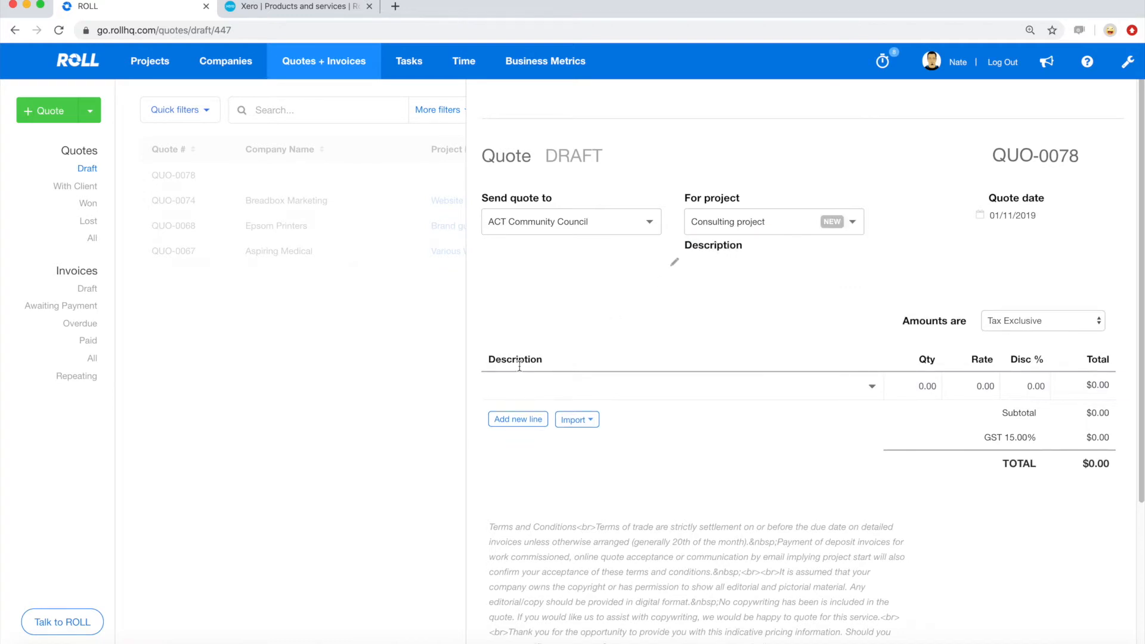
# Fill the quote's first line with the saved item "Consulting1: Entry consulting package".
pyautogui.scroll(-1, 549, 367)
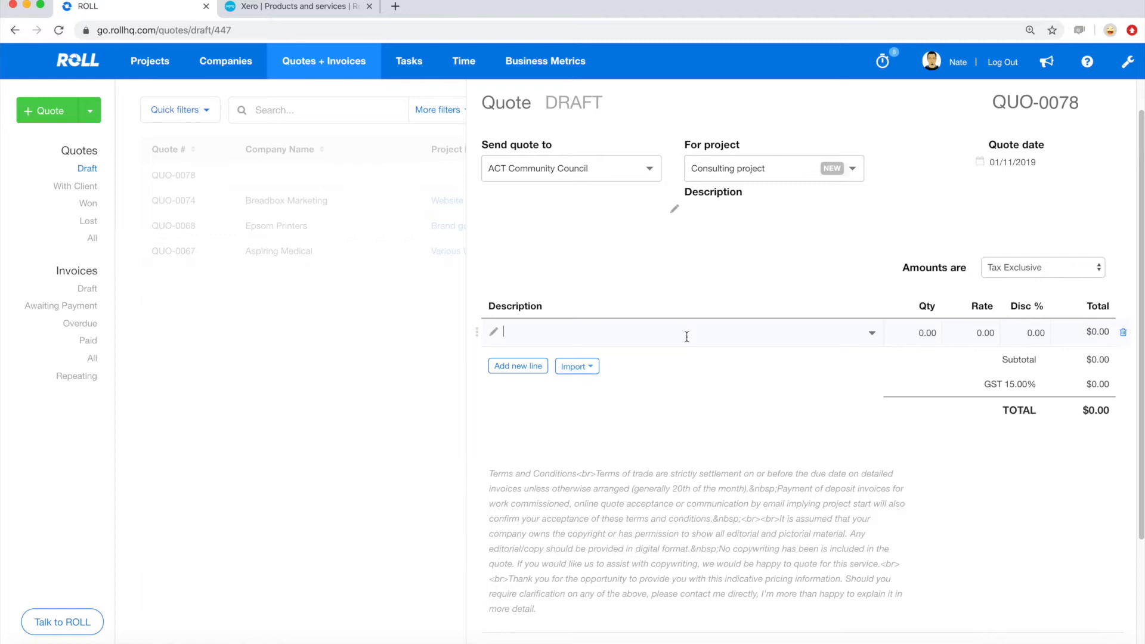
pyautogui.click(872, 336)
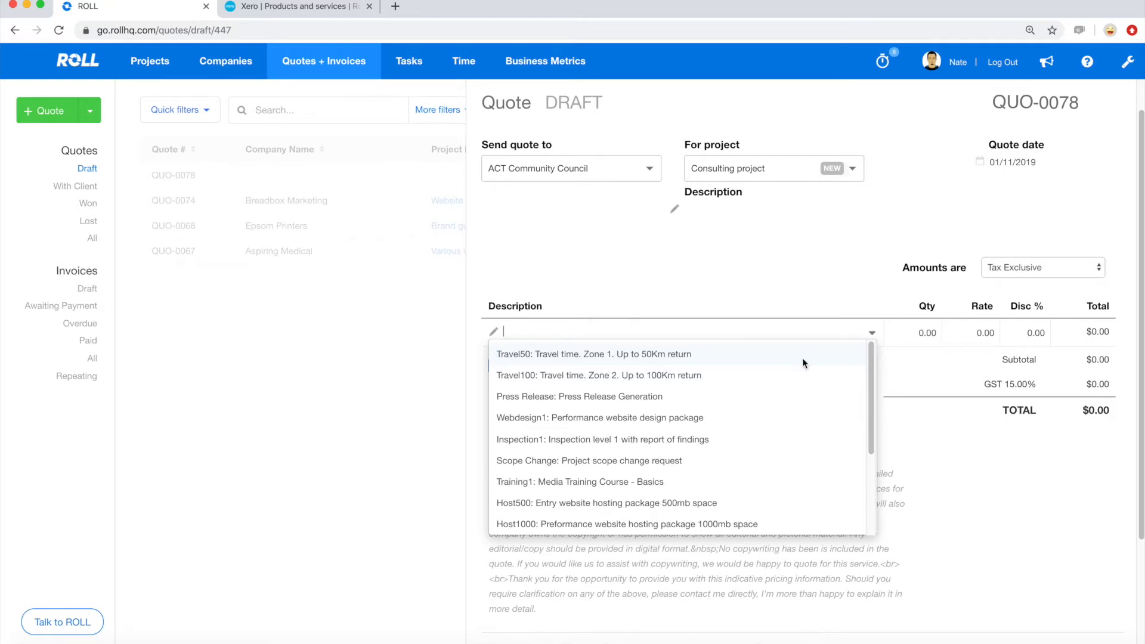
pyautogui.scroll(-5, 727, 429)
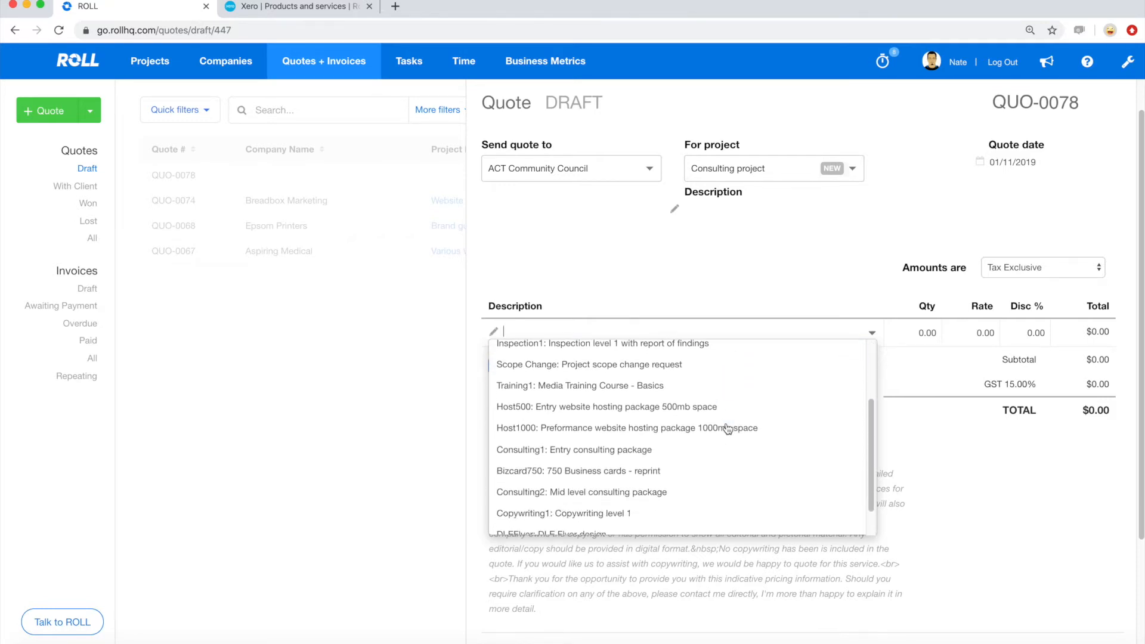
pyautogui.scroll(3, 727, 430)
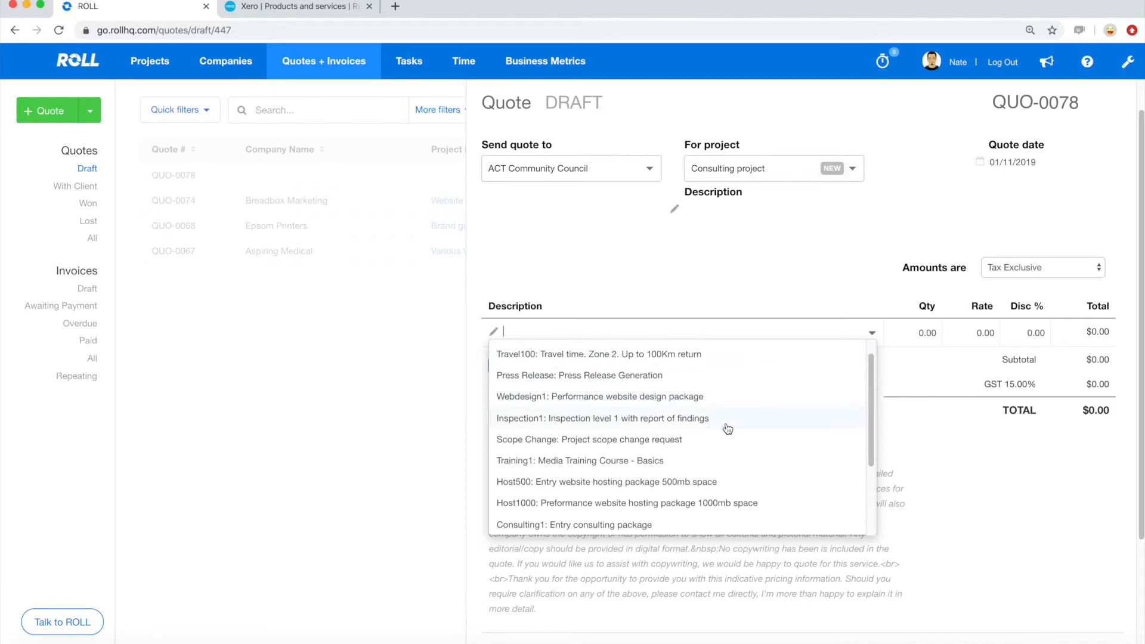
pyautogui.scroll(1, 728, 429)
pyautogui.press('Escape')
pyautogui.click(510, 337)
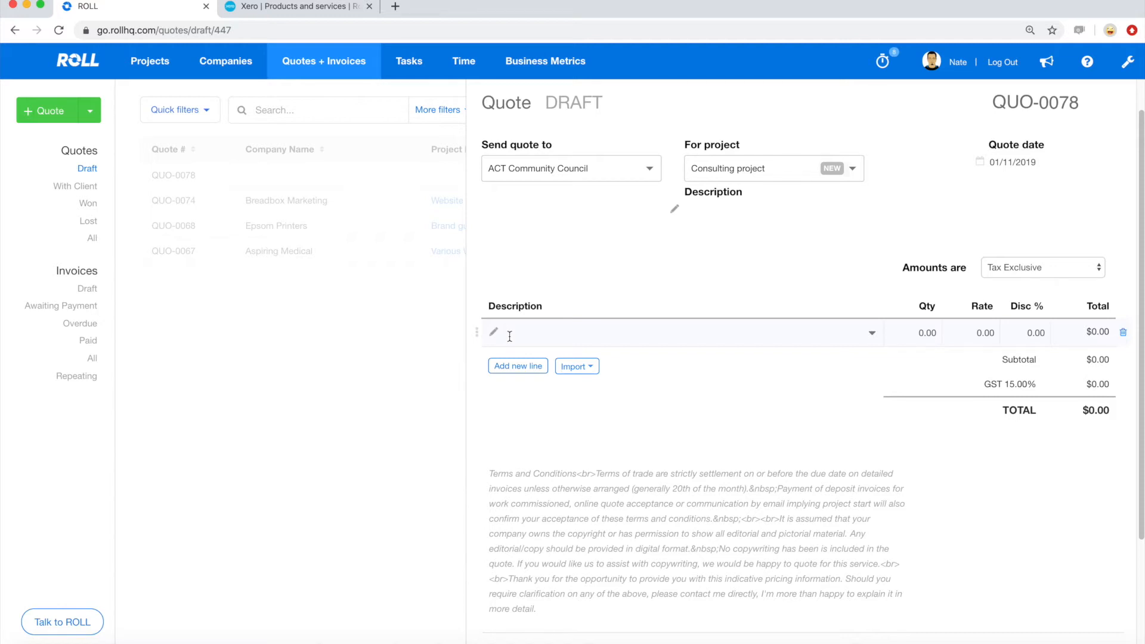
pyautogui.write('consult')
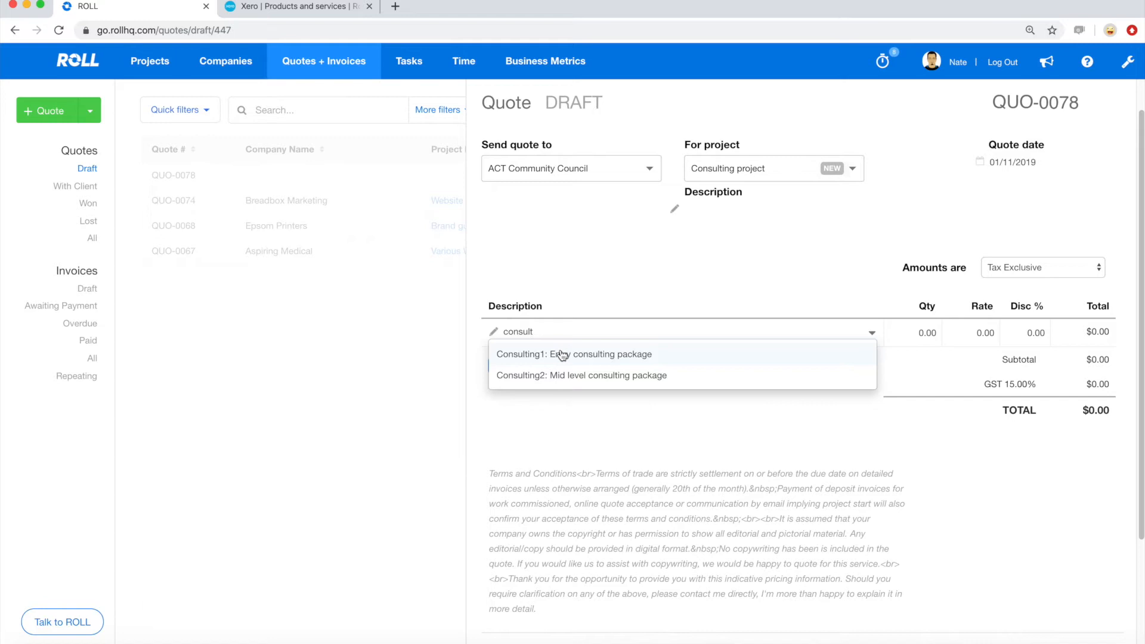
pyautogui.click(596, 353)
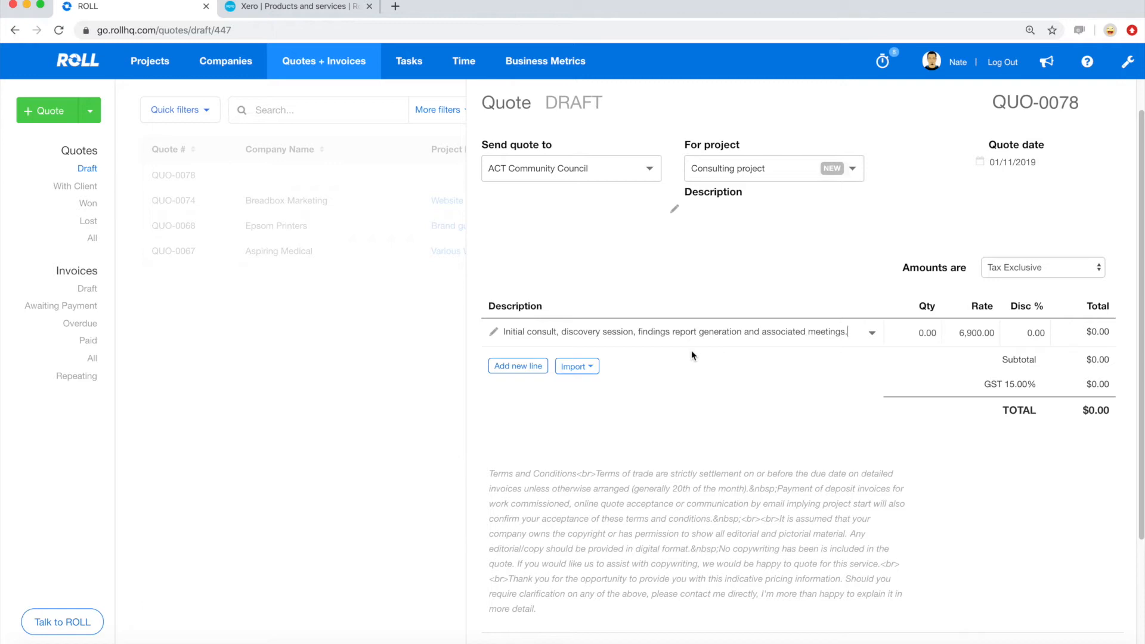
# Add a second quote line using the saved item "Travel50: Travel time. Zone 1. Up to 50Km return".
pyautogui.click(525, 366)
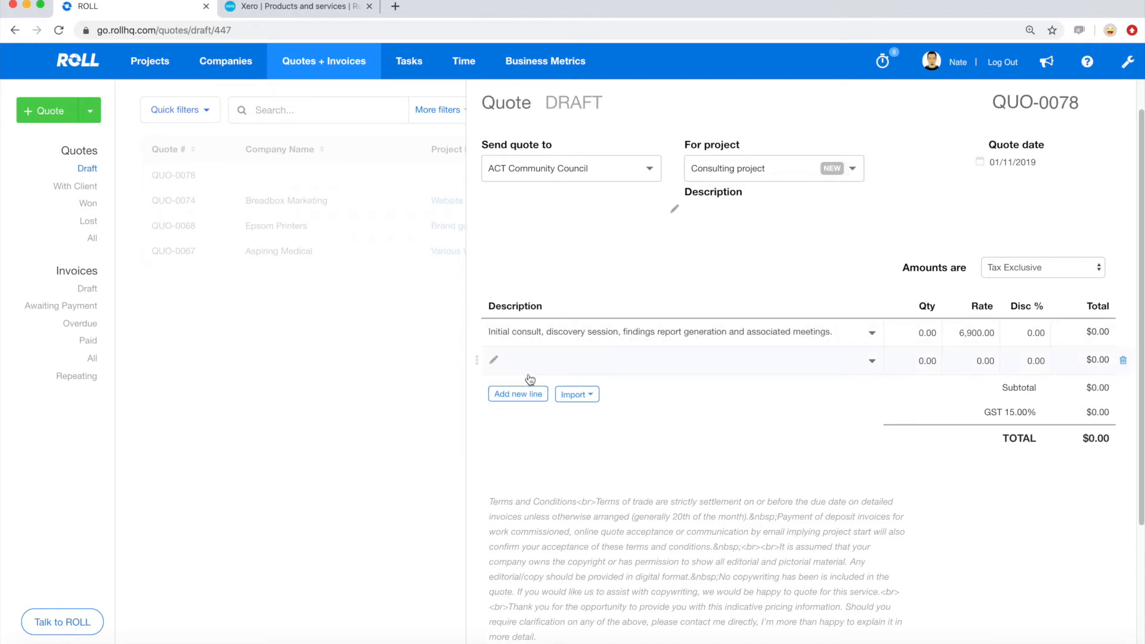
pyautogui.write('trav')
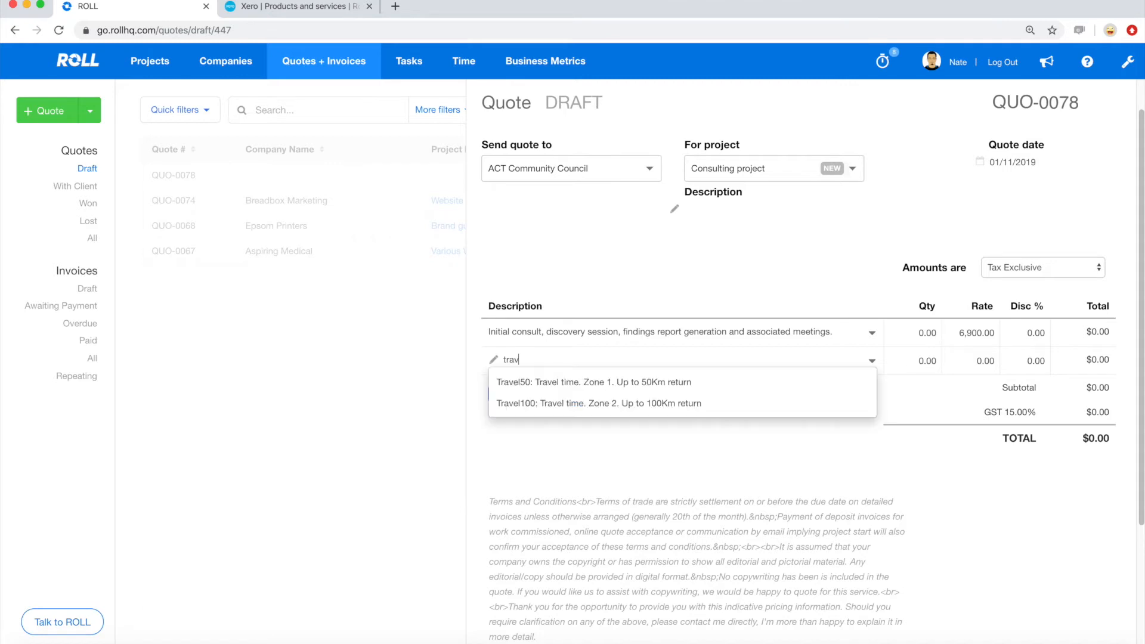
pyautogui.click(600, 386)
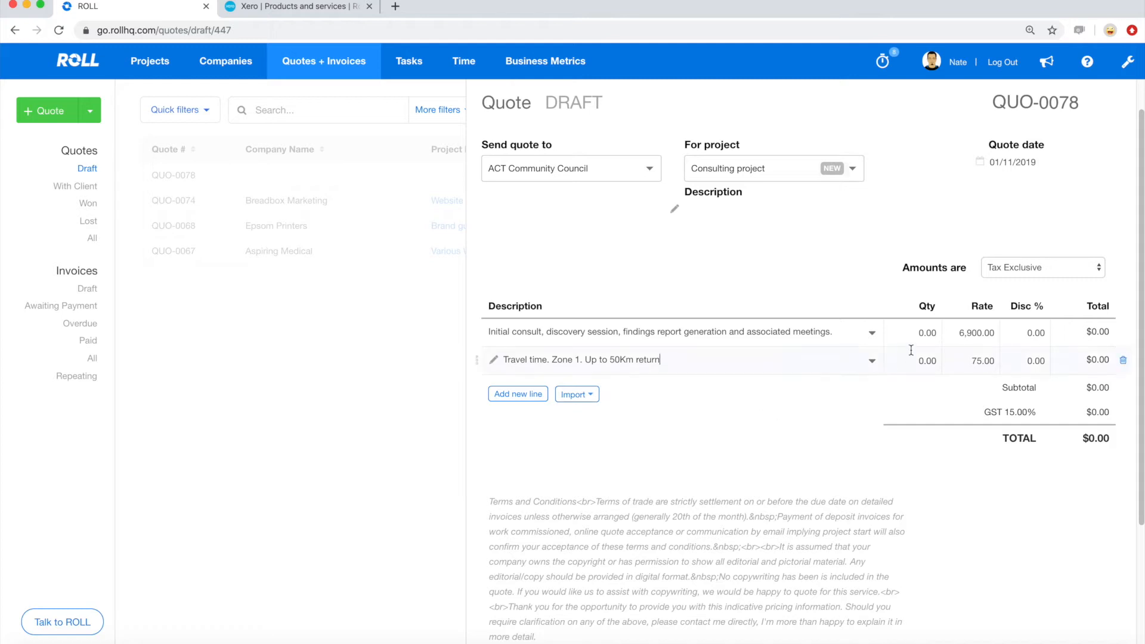
# Set the quantity to 1 for the initial consult line and 2 for the travel time line.
pyautogui.click(923, 335)
pyautogui.write('1')
pyautogui.click(923, 360)
pyautogui.write('2')
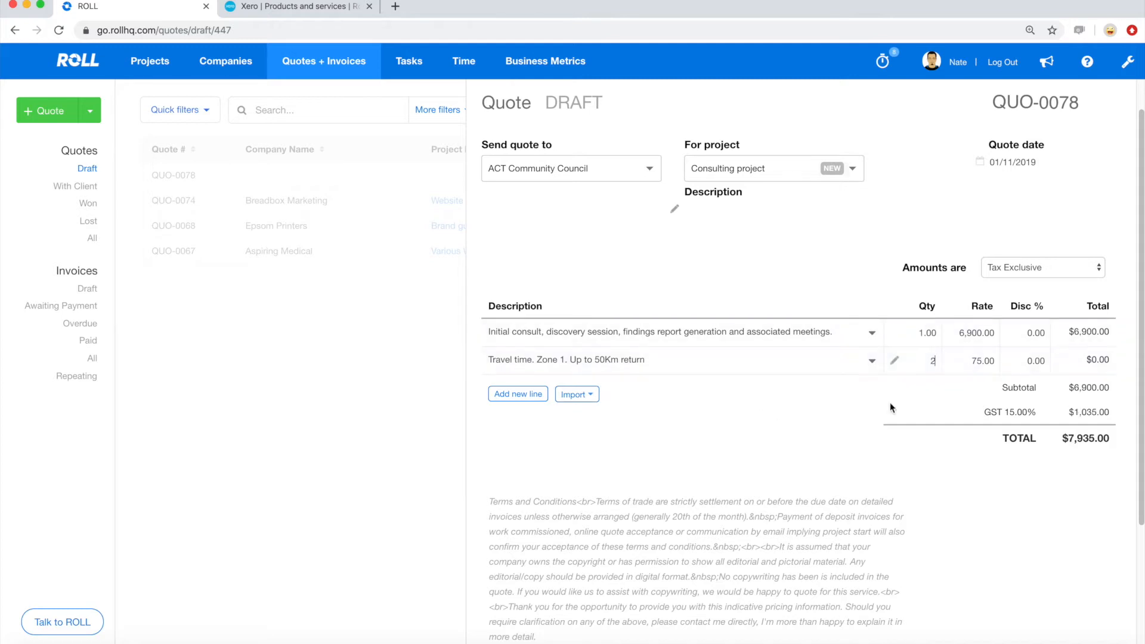
pyautogui.click(833, 424)
pyautogui.scroll(-1, 753, 432)
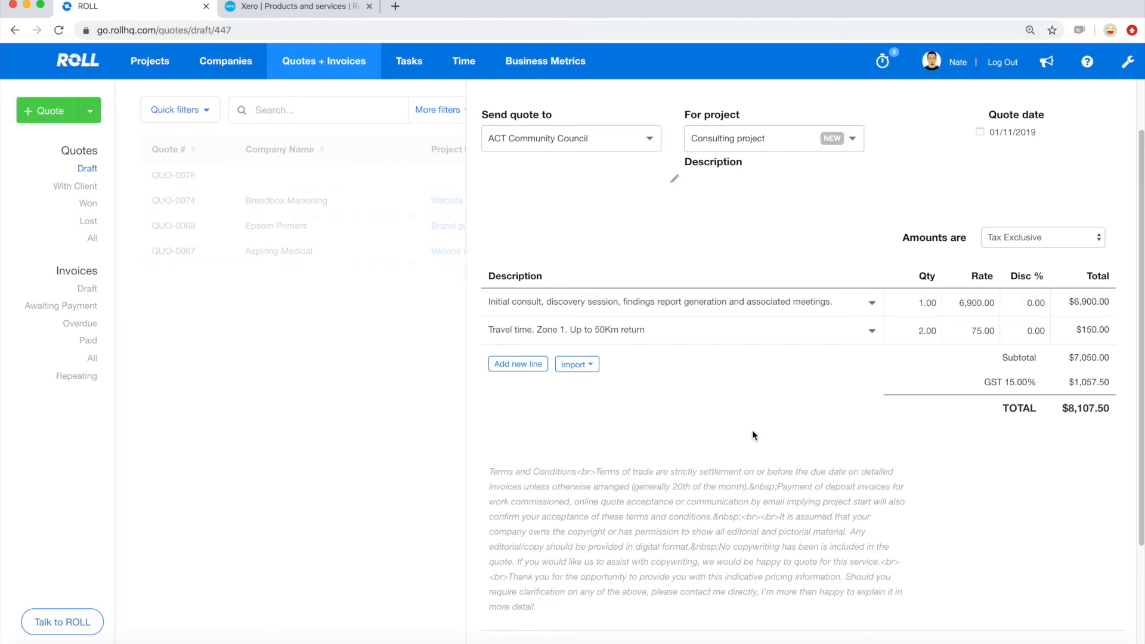
pyautogui.scroll(-3, 753, 434)
pyautogui.scroll(5, 753, 433)
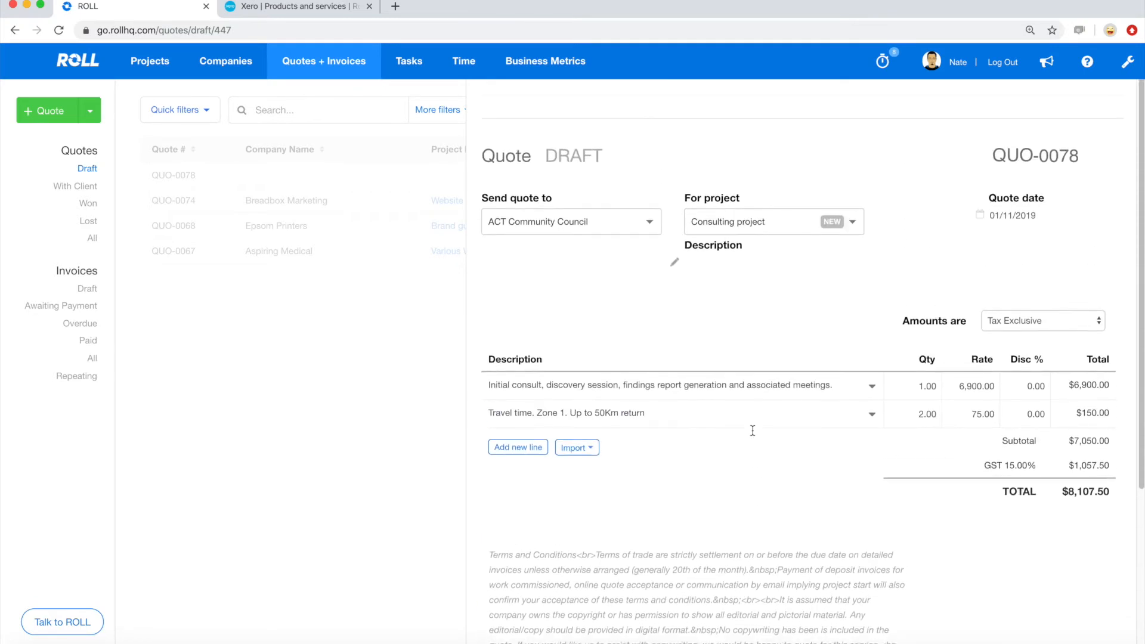
# Open the costs of ACT Community Council's in-progress "Environmental impact study" project.
pyautogui.click(160, 63)
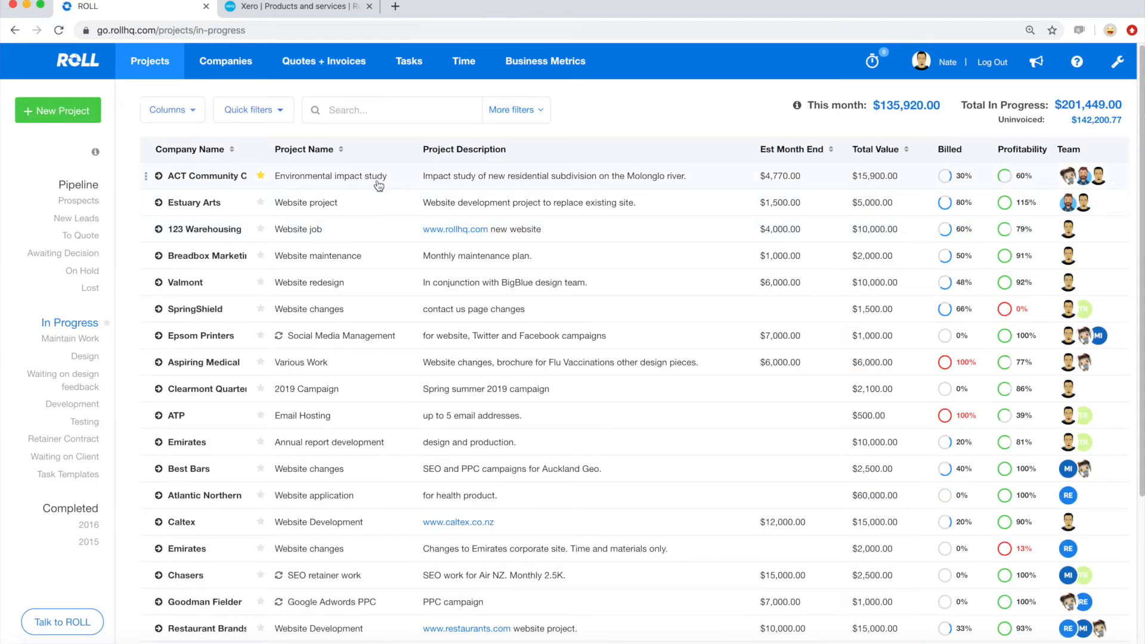
pyautogui.click(378, 184)
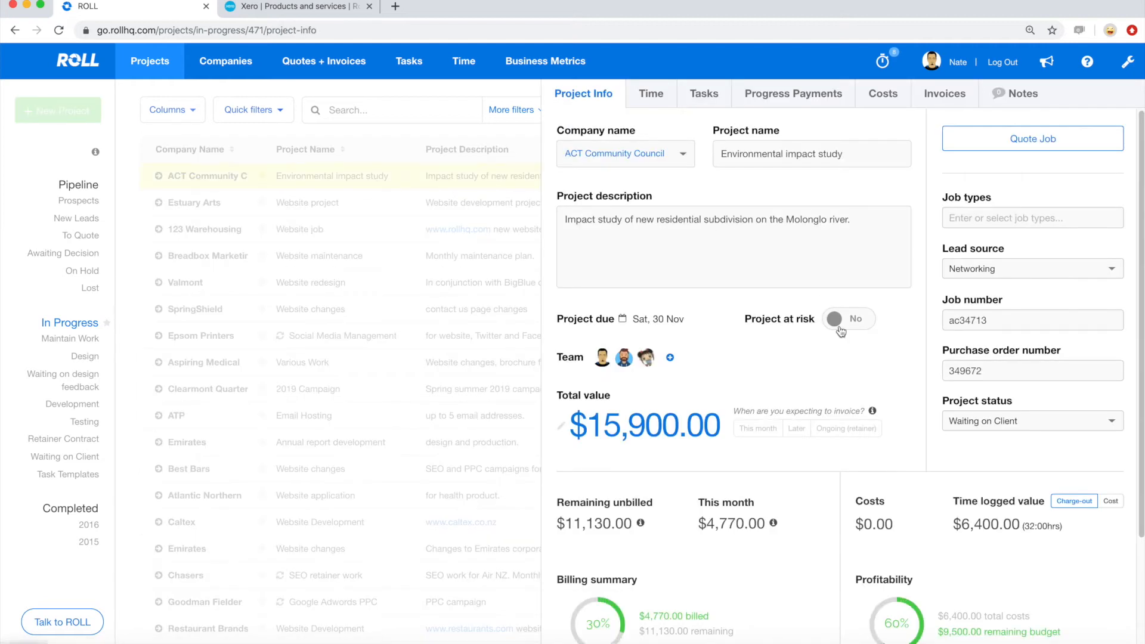
pyautogui.click(883, 93)
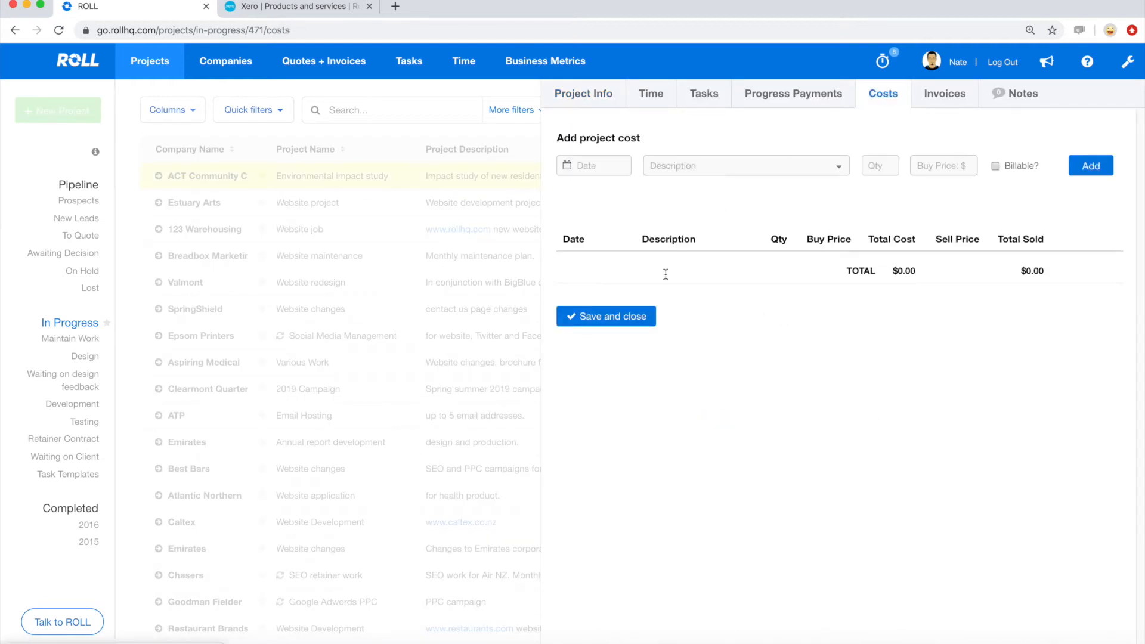
# Add a project cost dated 01/11/2019 for the Travel50 item with quantity 1 and a $75.00 sell price.
pyautogui.click(610, 162)
pyautogui.click(696, 243)
pyautogui.click(677, 166)
pyautogui.write('travel')
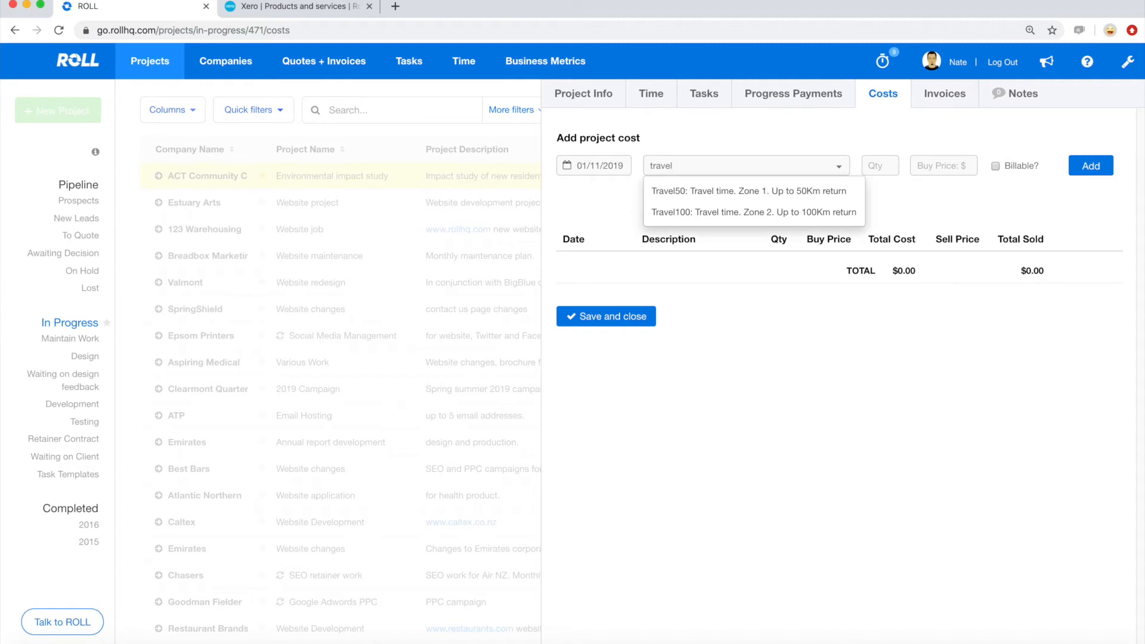
pyautogui.click(700, 189)
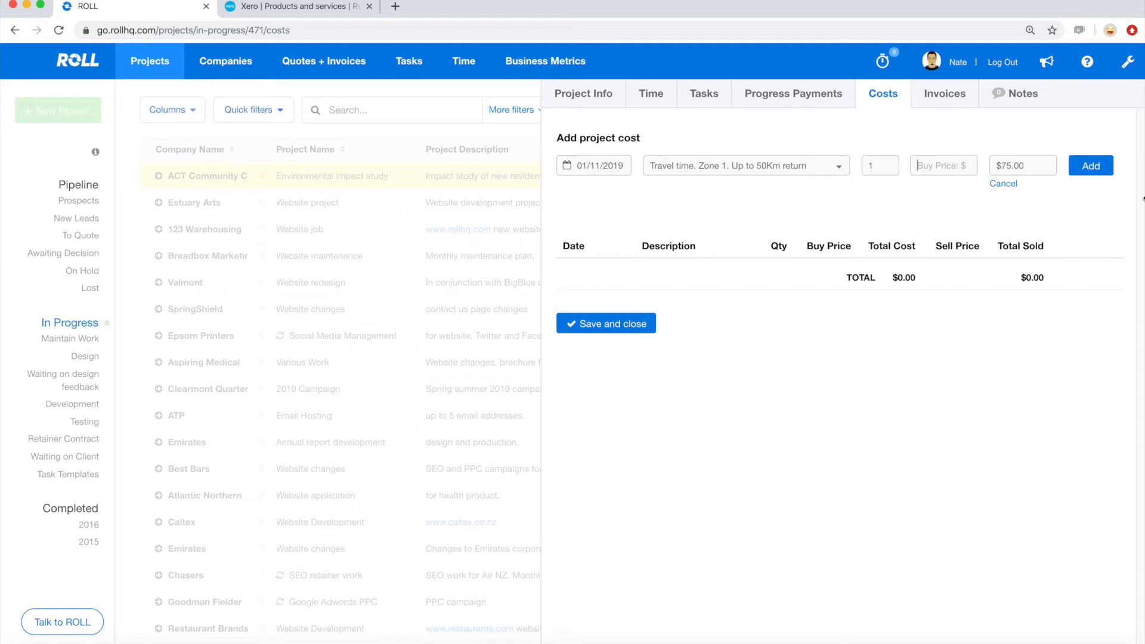
pyautogui.click(1091, 166)
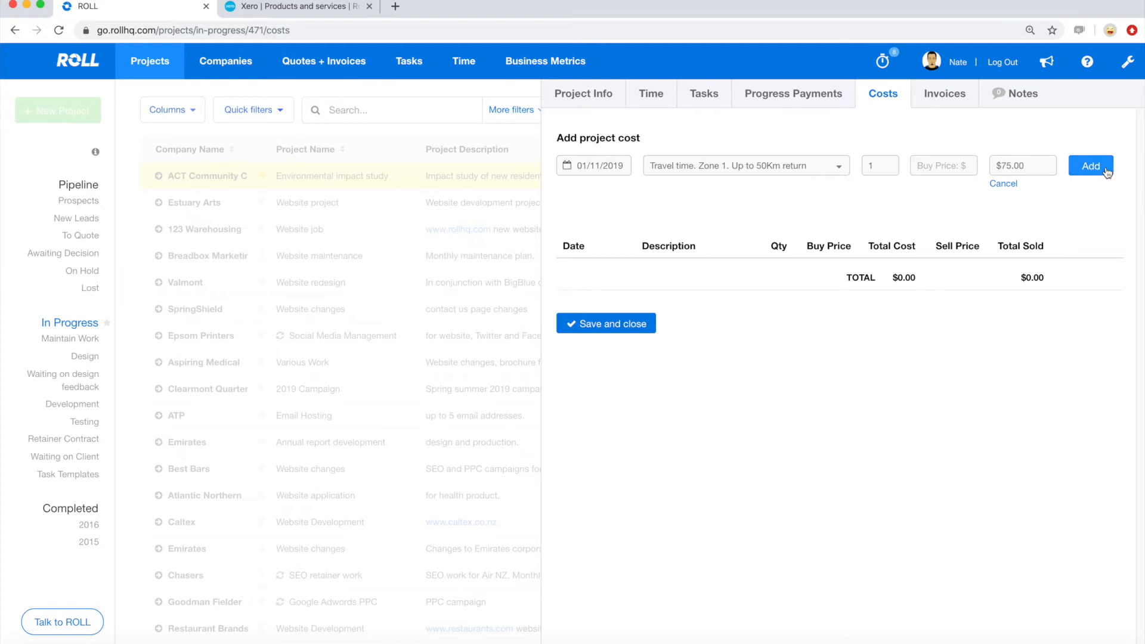
# Add a Scope Change cost dated 01/11/2019 with quantity 1 and an 800 sell price, and save and close the project.
pyautogui.click(605, 167)
pyautogui.click(700, 243)
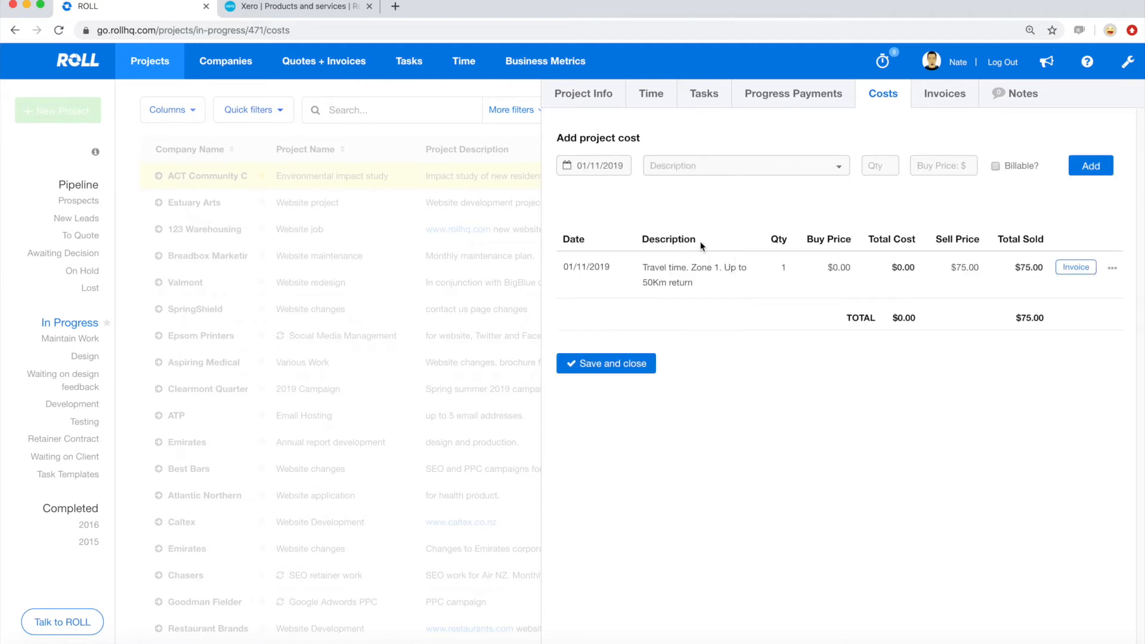
pyautogui.click(702, 173)
pyautogui.write('chan')
pyautogui.click(704, 190)
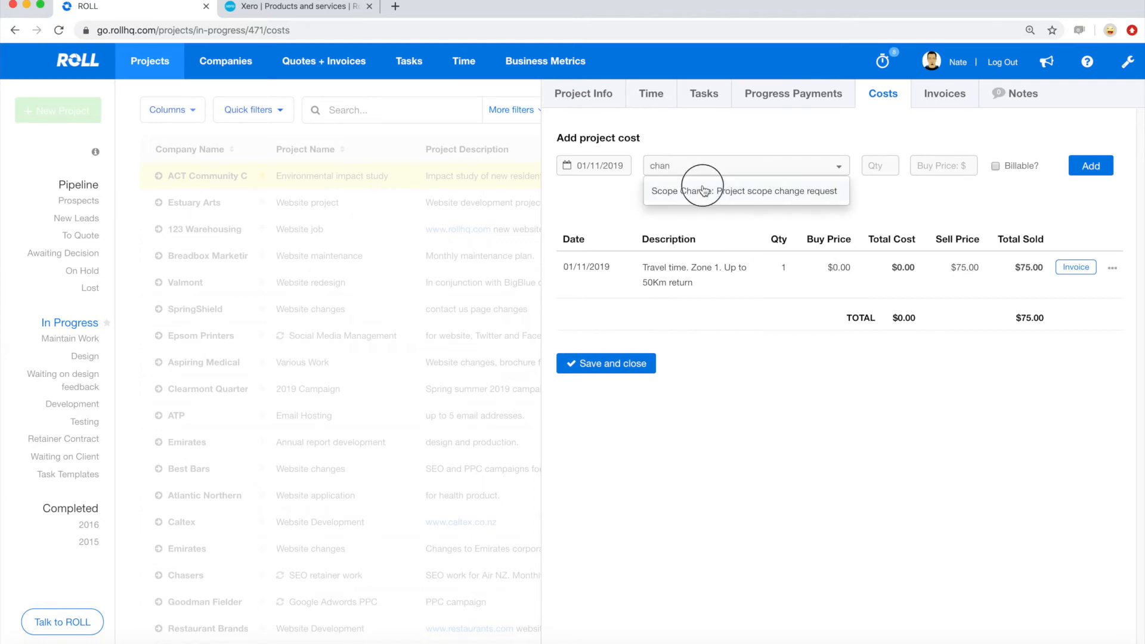
pyautogui.doubleClick(1014, 166)
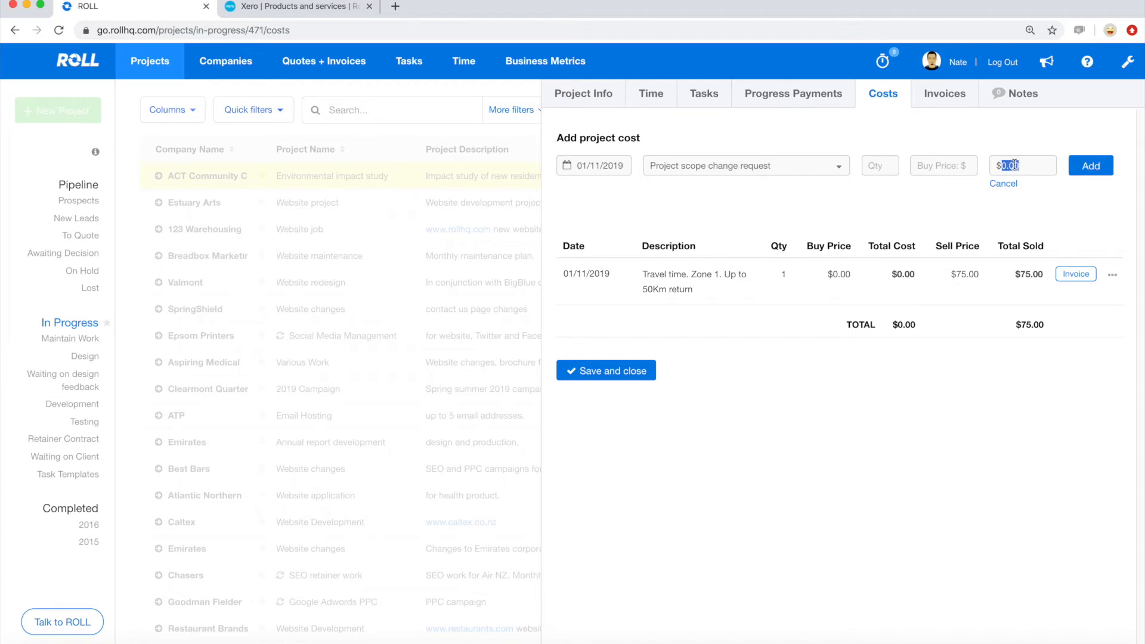
pyautogui.write('800')
pyautogui.click(1094, 166)
pyautogui.write('1')
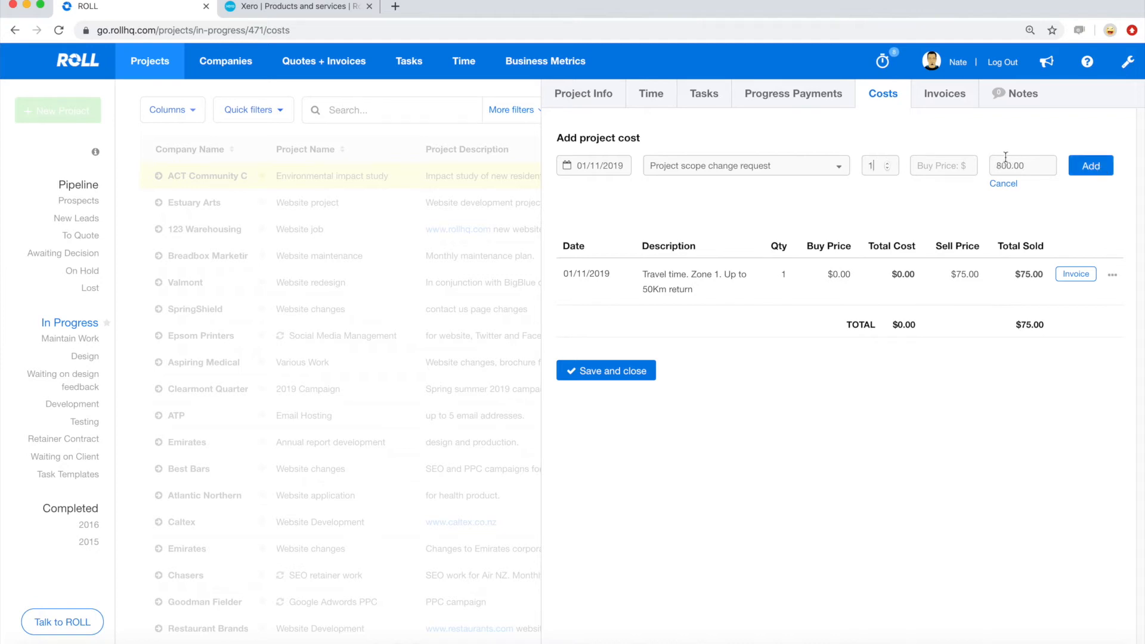
pyautogui.click(1087, 168)
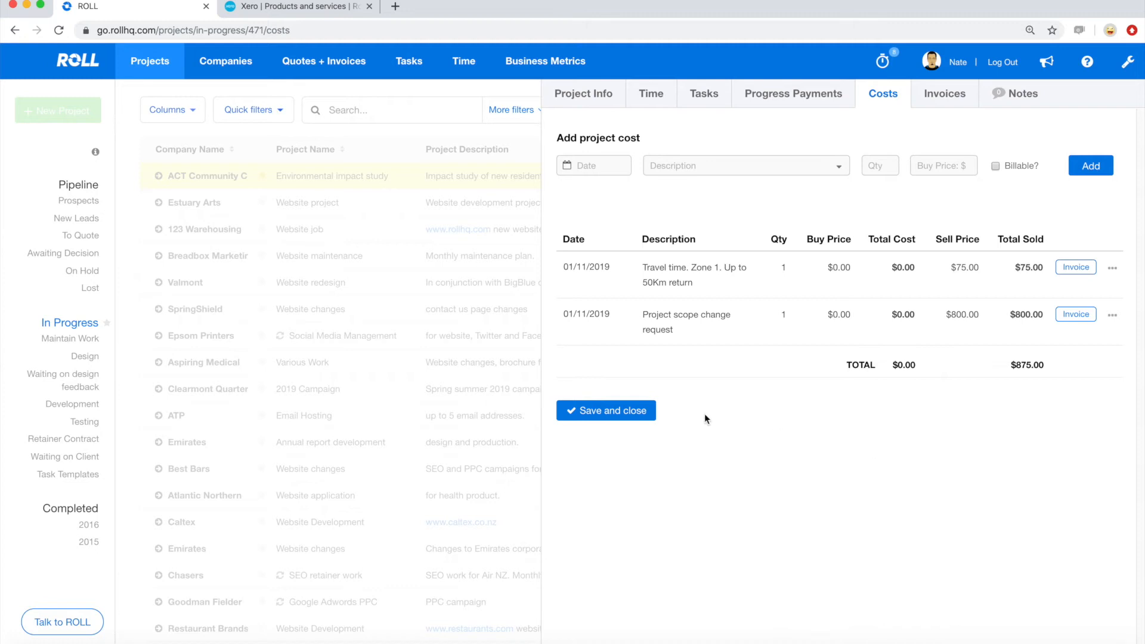
pyautogui.click(624, 423)
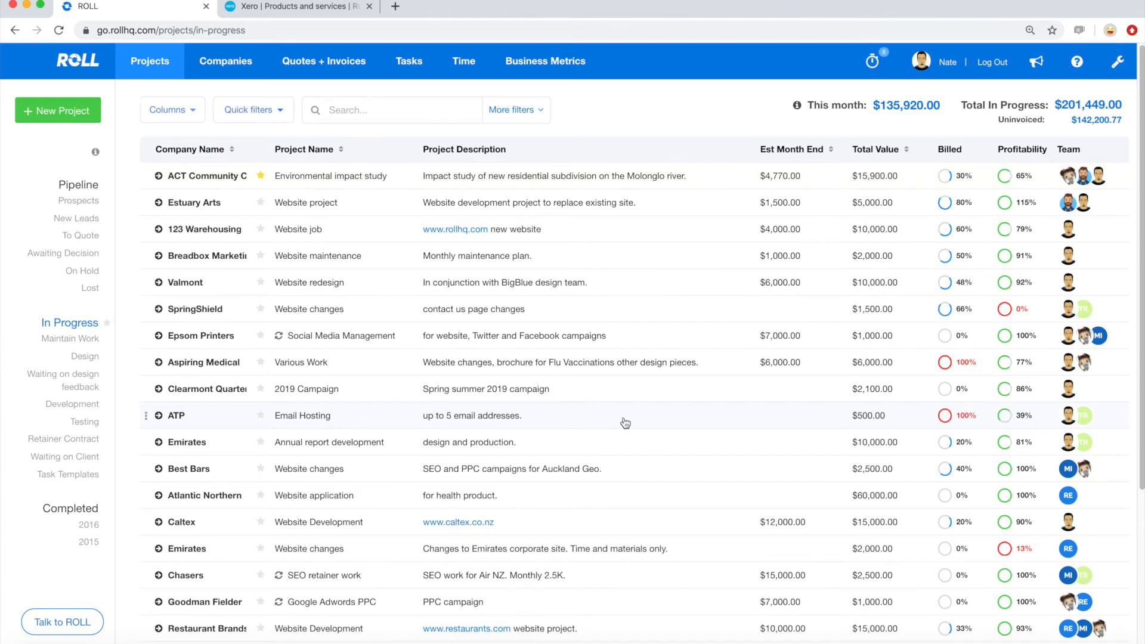
# Open the Items Library in the company settings.
pyautogui.click(1116, 70)
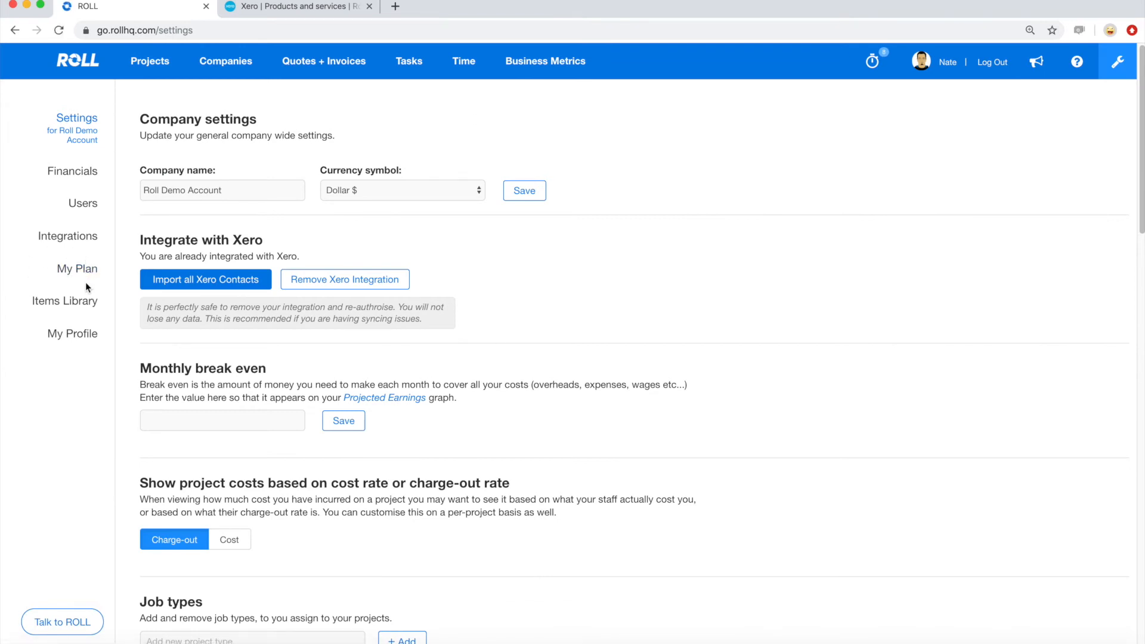
pyautogui.click(79, 306)
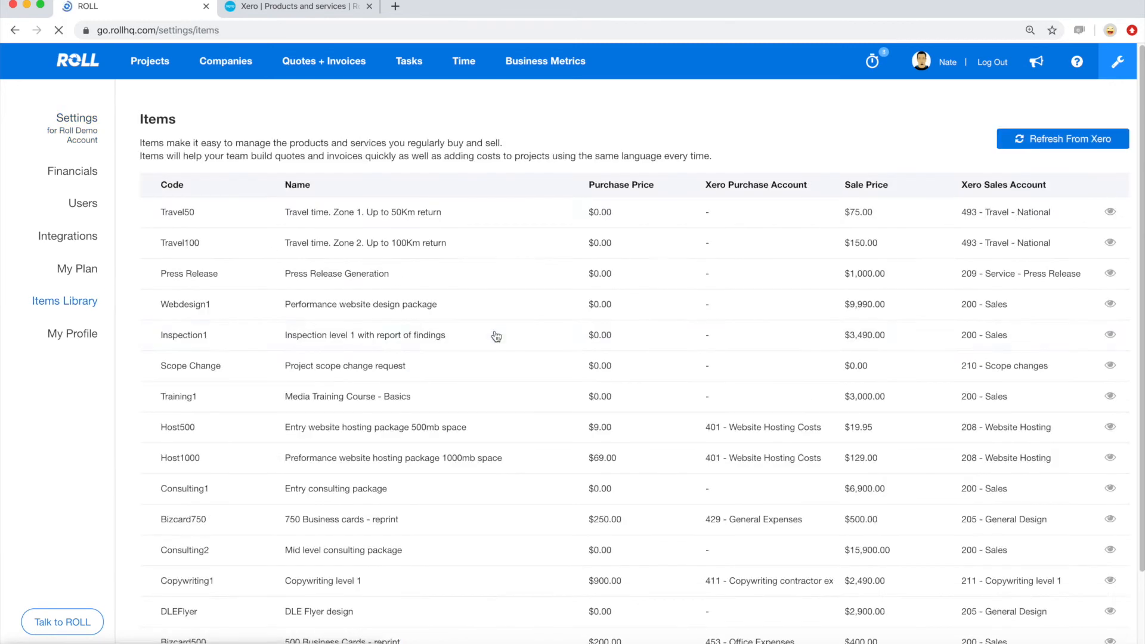
# Look through the full list of items in the Items Library, including their prices and Xero accounts.
pyautogui.scroll(-2, 493, 333)
pyautogui.scroll(2, 495, 334)
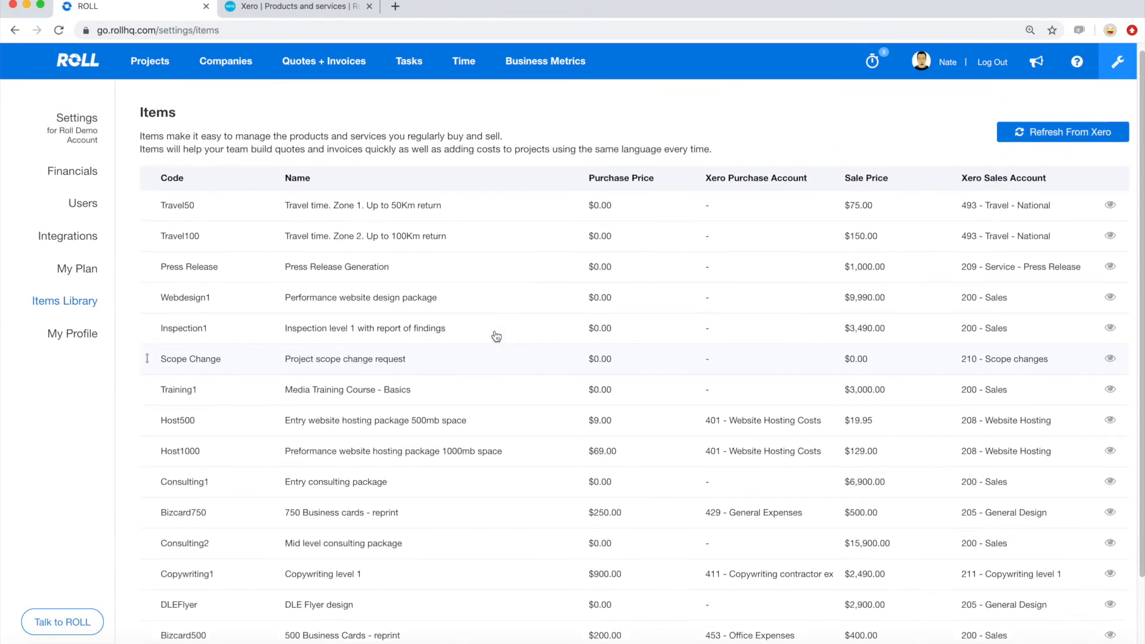
pyautogui.scroll(-3, 483, 290)
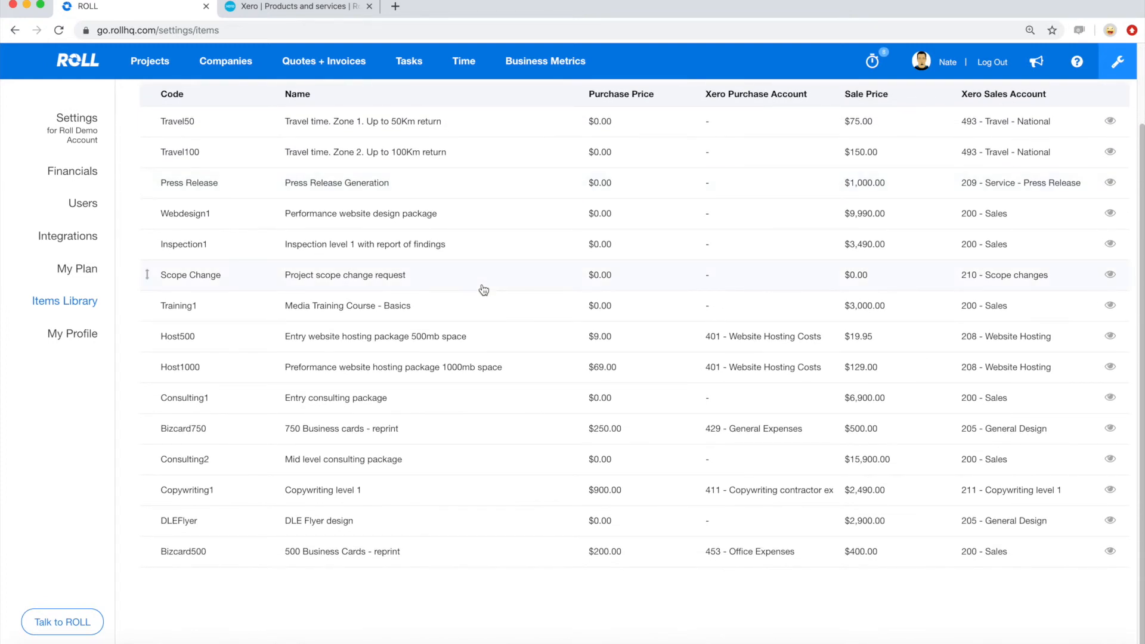
pyautogui.scroll(1, 484, 290)
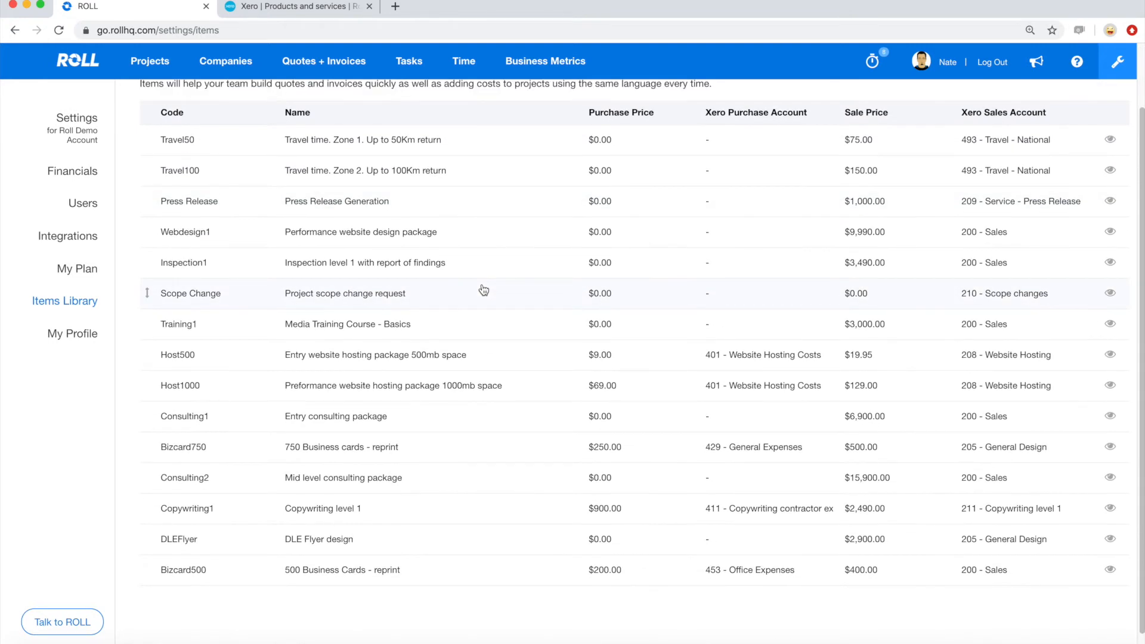
pyautogui.scroll(2, 484, 290)
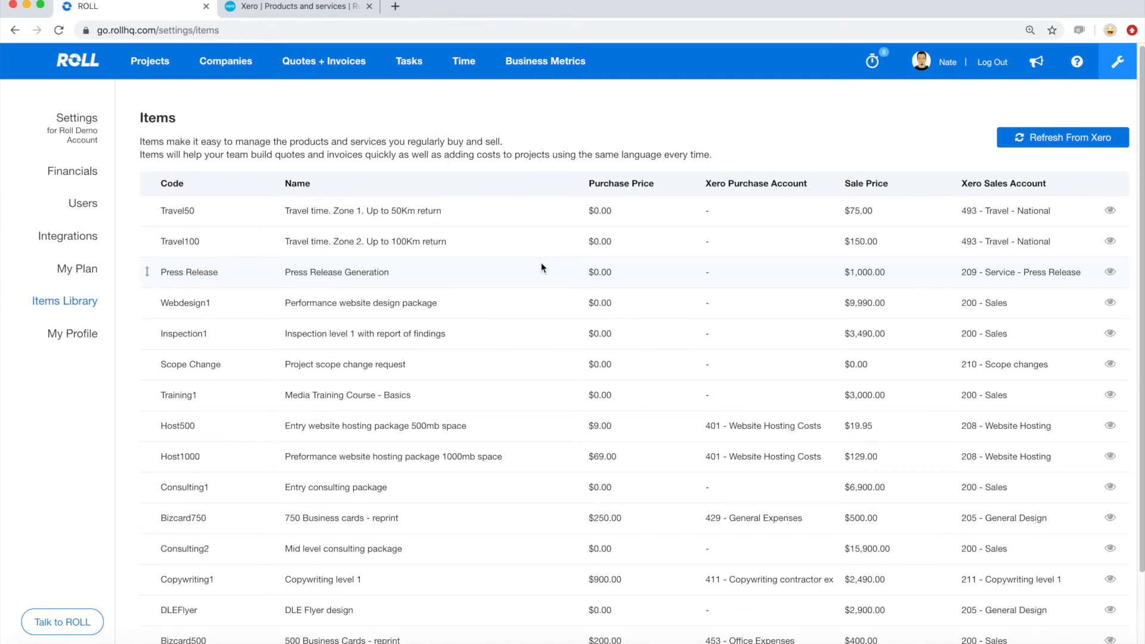
# Switch to Xero's Products and services, view the 500 Business Cards - reprint item's details, and return to the inventory list.
pyautogui.click(311, 8)
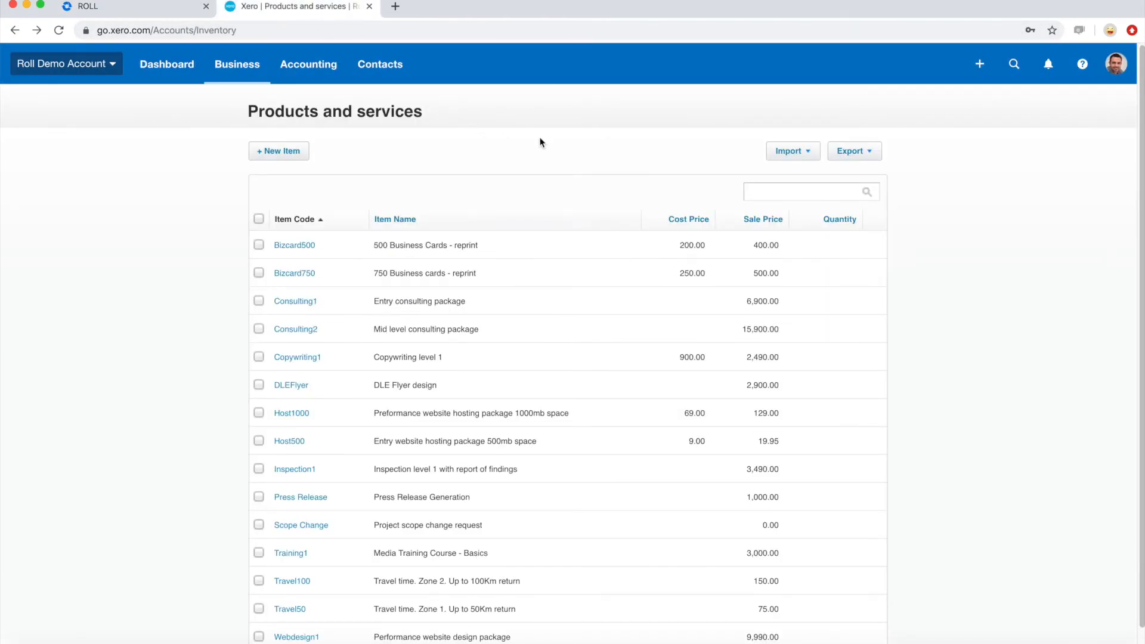
pyautogui.click(242, 65)
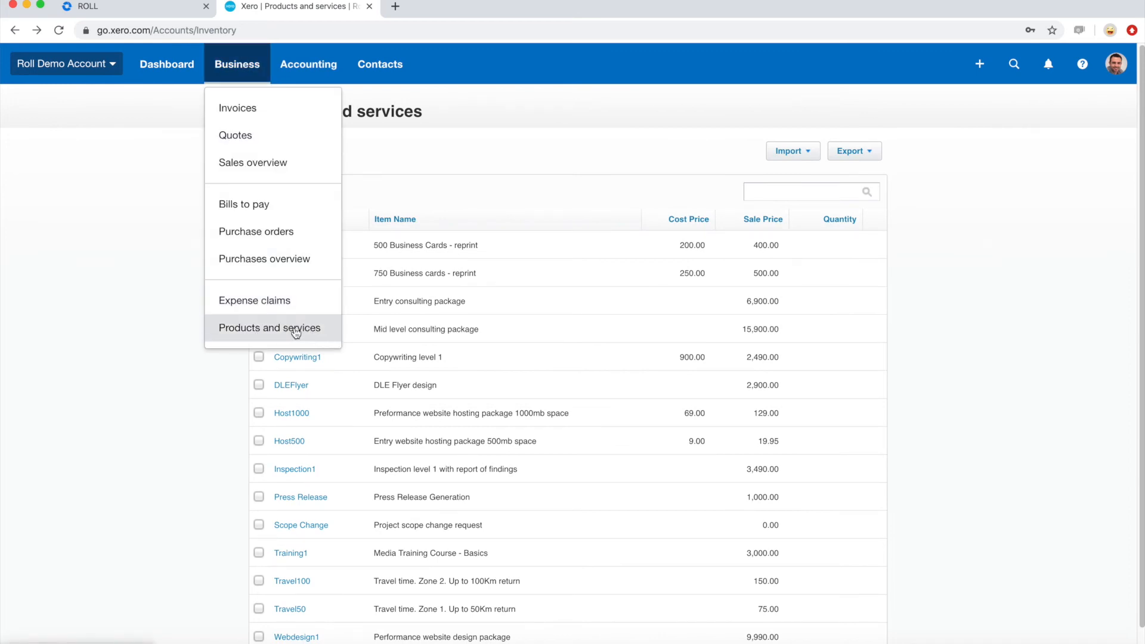
pyautogui.click(470, 157)
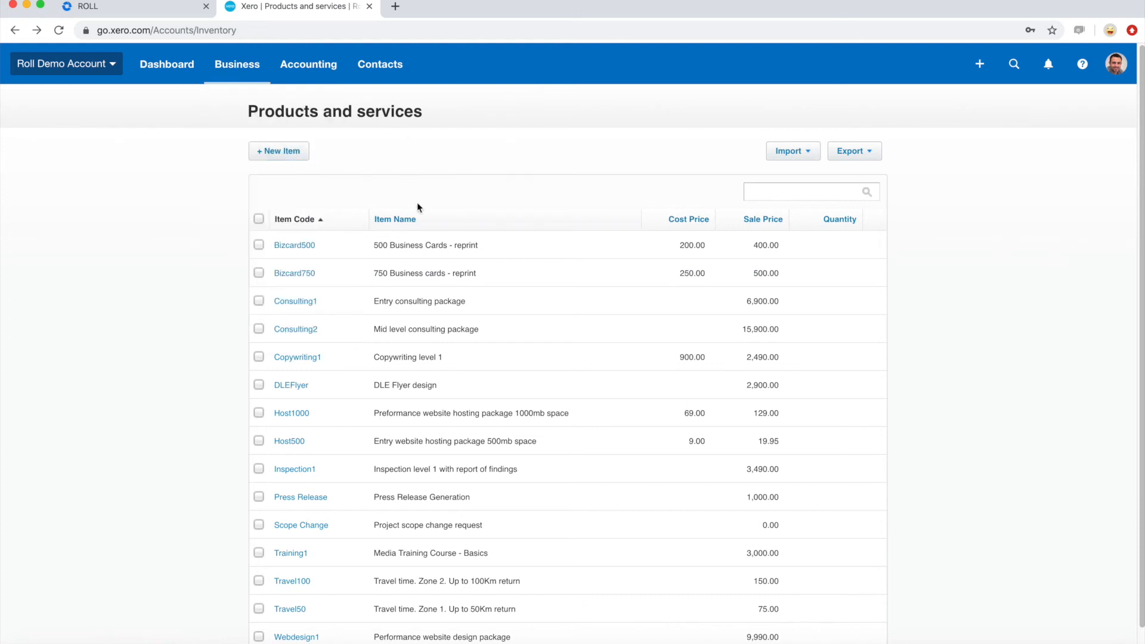
pyautogui.click(505, 254)
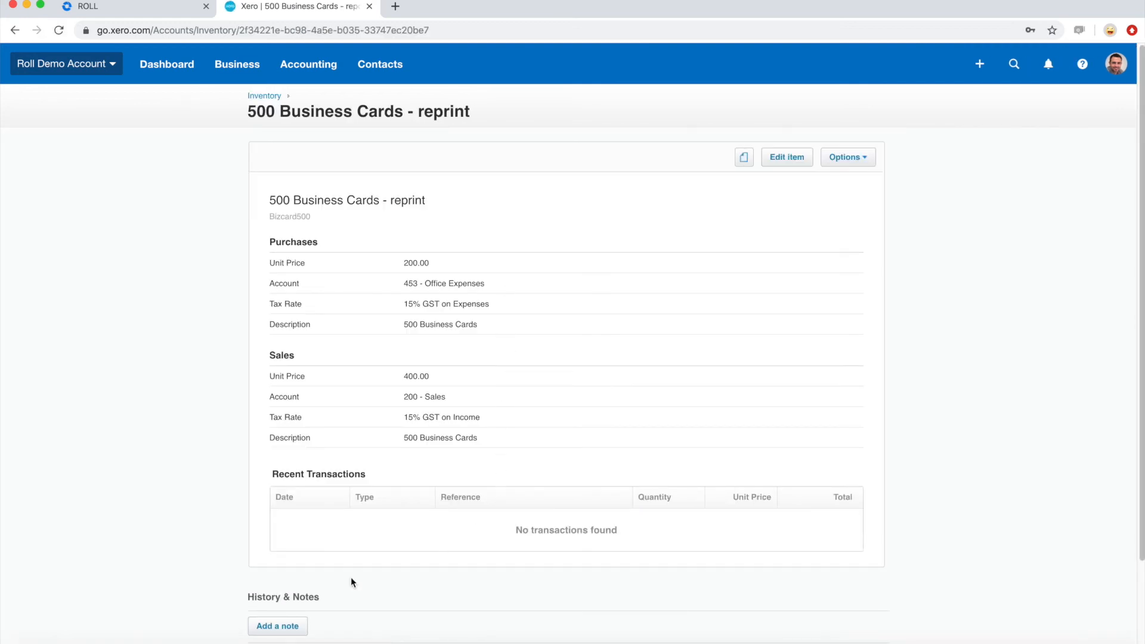
pyautogui.click(263, 96)
# Back in ROLL's Items Library, move Press Release to the first row and Training1 directly above Webdesign1.
pyautogui.click(88, 6)
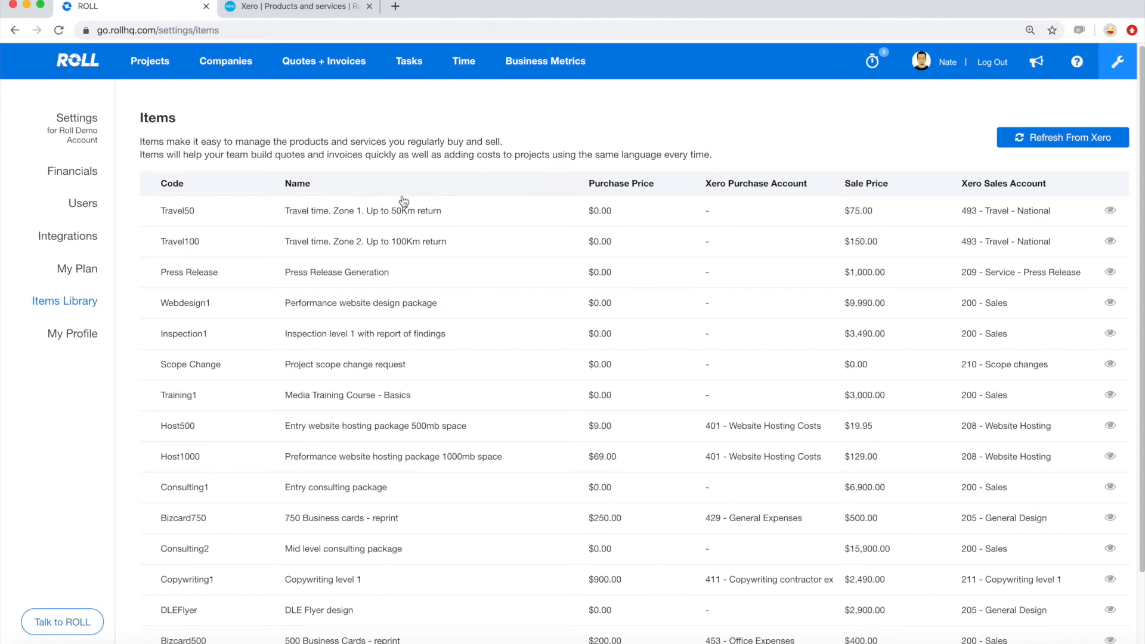
pyautogui.scroll(-2, 268, 445)
pyautogui.scroll(2, 269, 445)
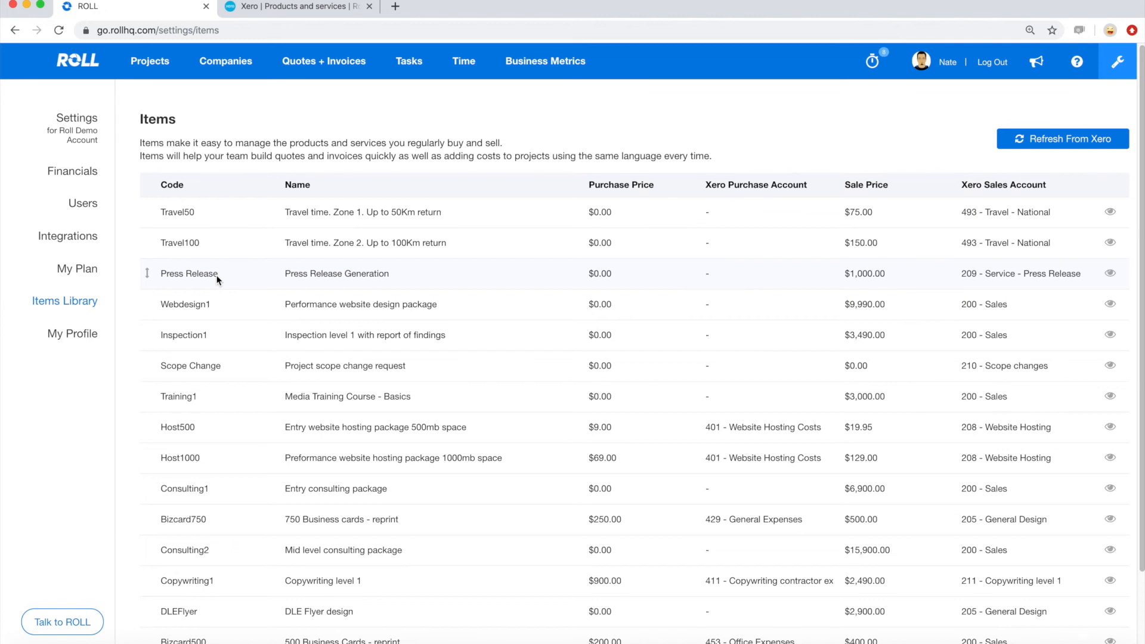
pyautogui.click(148, 272)
pyautogui.moveTo(147, 272); pyautogui.dragTo(146, 210)
pyautogui.moveTo(146, 396); pyautogui.dragTo(148, 308)
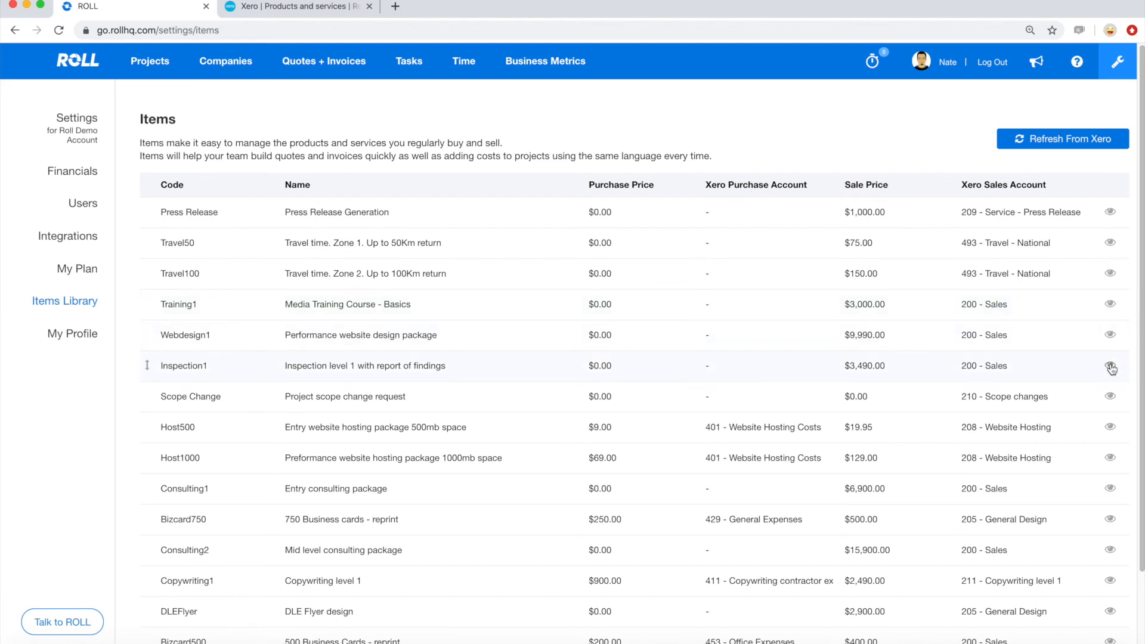
# Hide the Host500, Host1000 and Consulting2 items in the Items Library.
pyautogui.scroll(-2, 1088, 396)
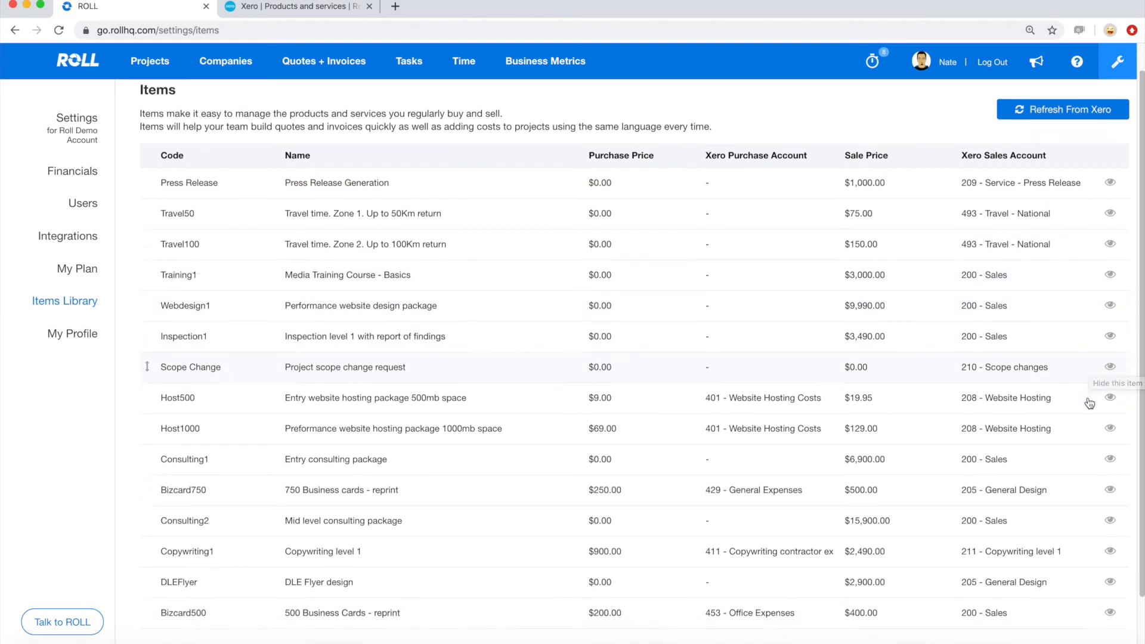
pyautogui.scroll(-2, 1090, 404)
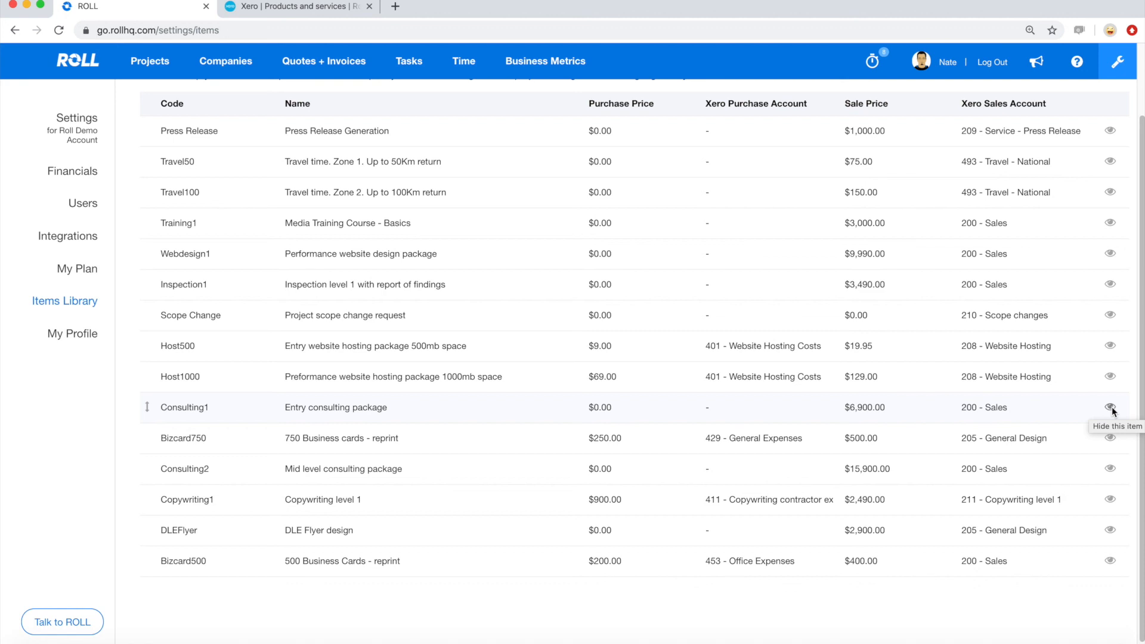
pyautogui.click(1110, 348)
pyautogui.click(1111, 379)
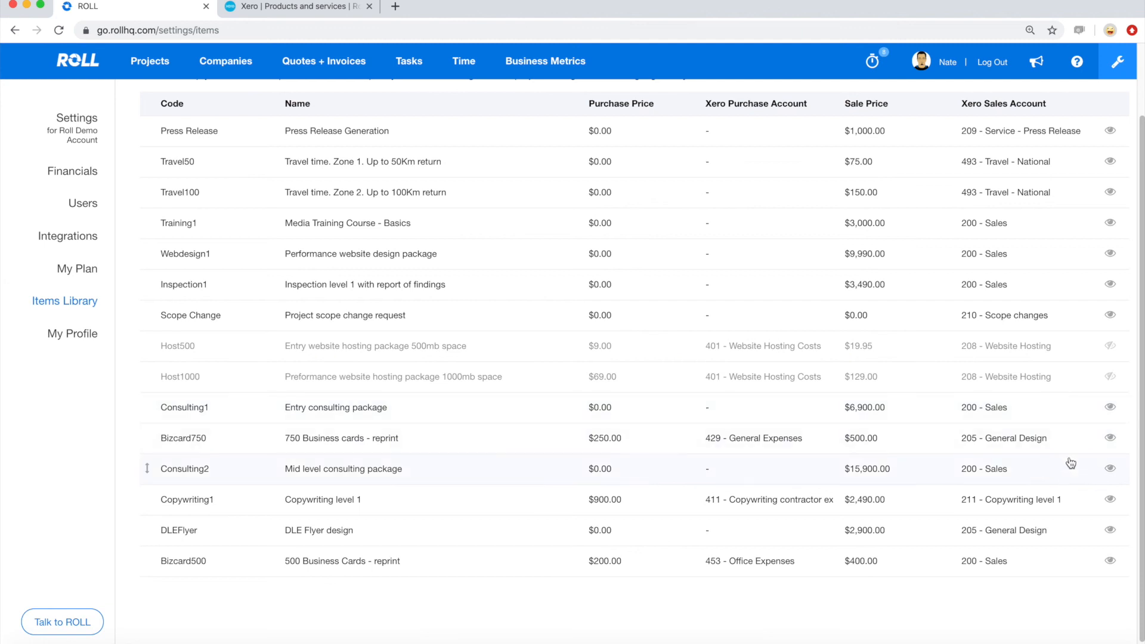
pyautogui.click(1111, 470)
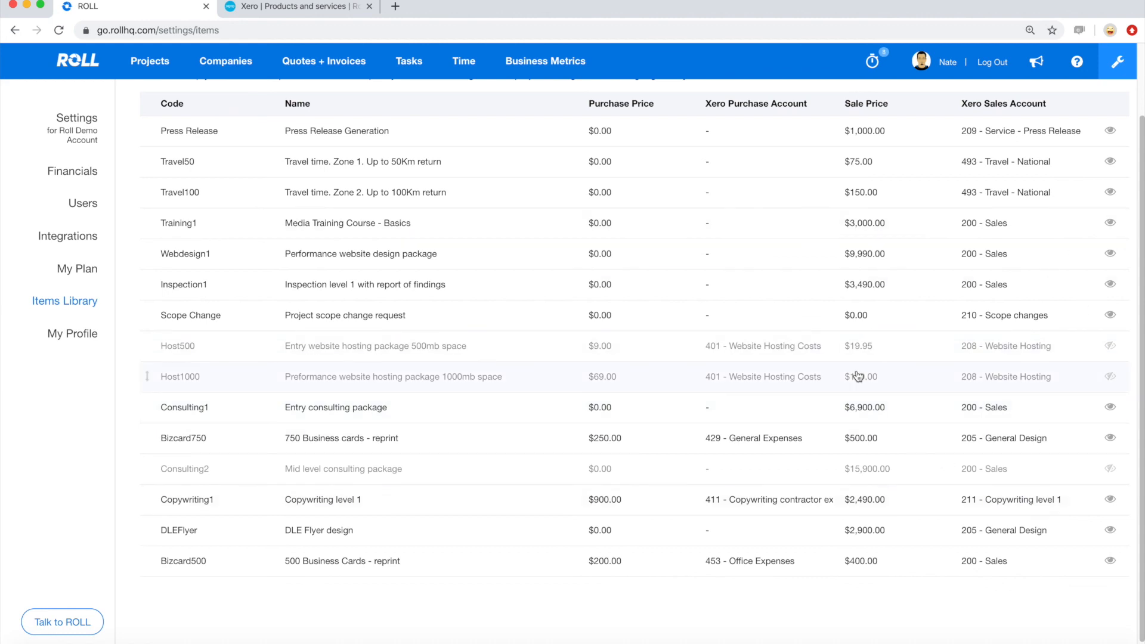
pyautogui.scroll(2, 618, 278)
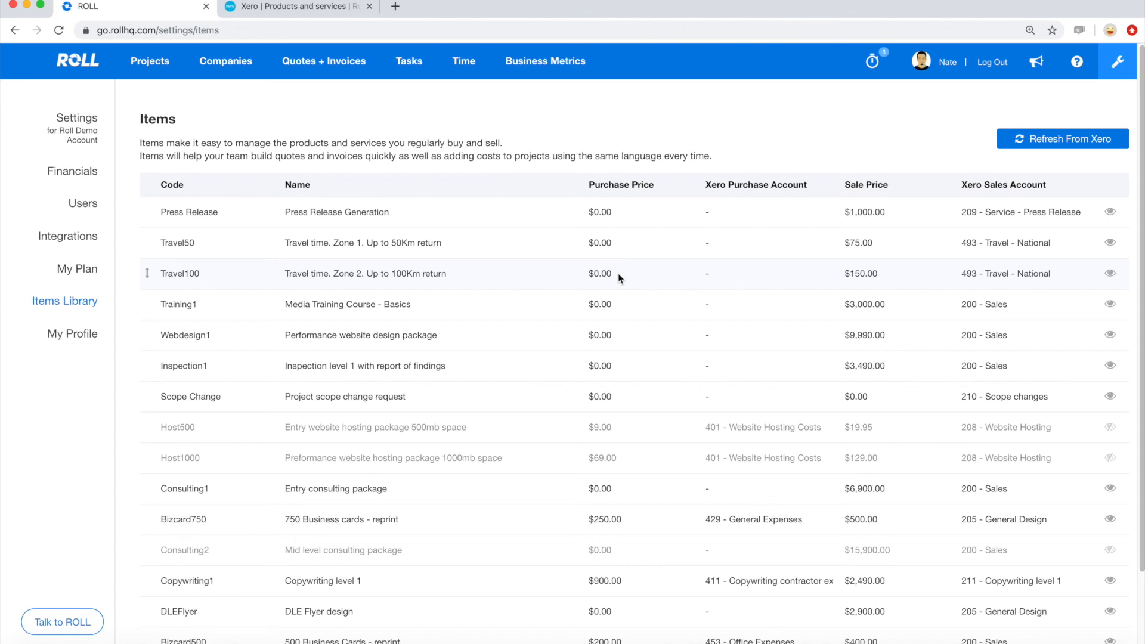